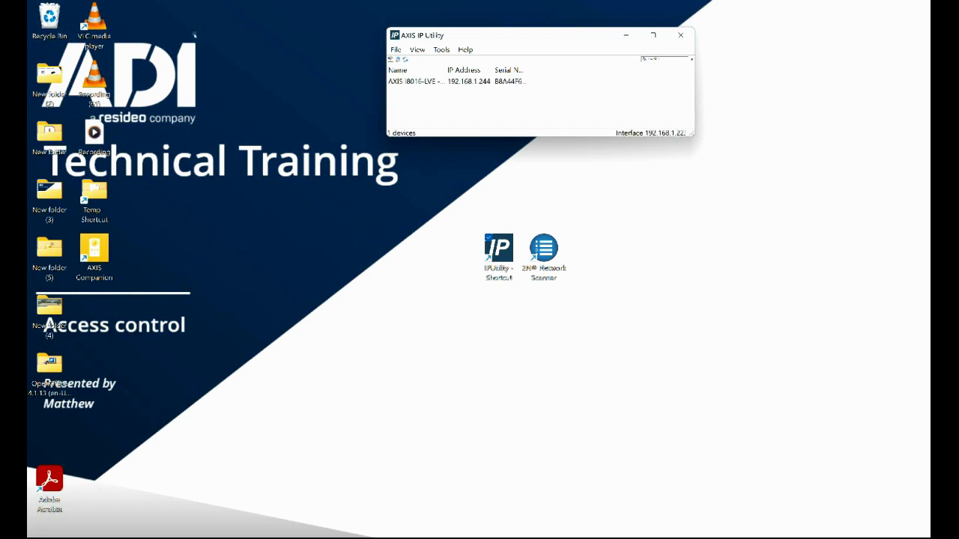
Enter and repeat a root password, accept the end user license agreement, and add the root user.
key(Return)
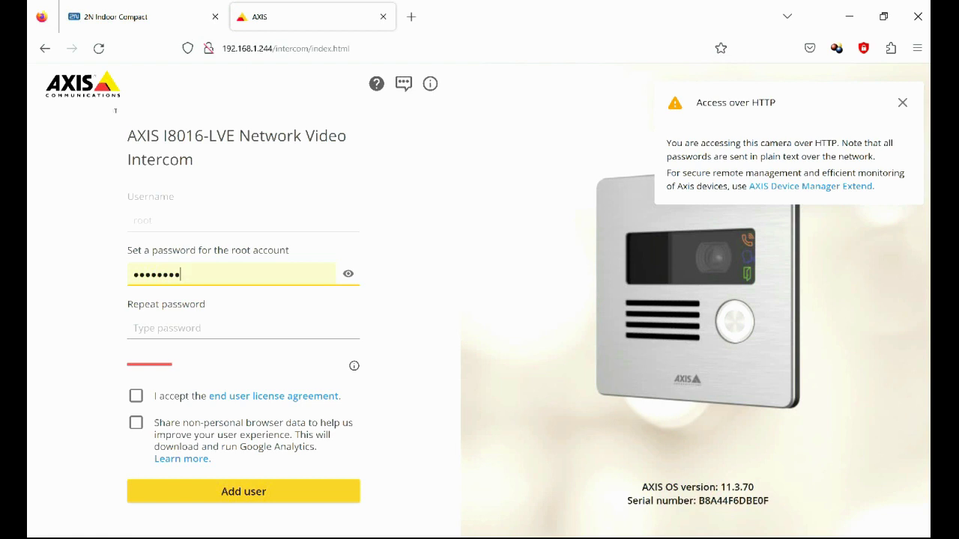
key(BackSpace)
key(BackSpace)
key(BackSpace)
key(BackSpace)
key(BackSpace)
key(BackSpace)
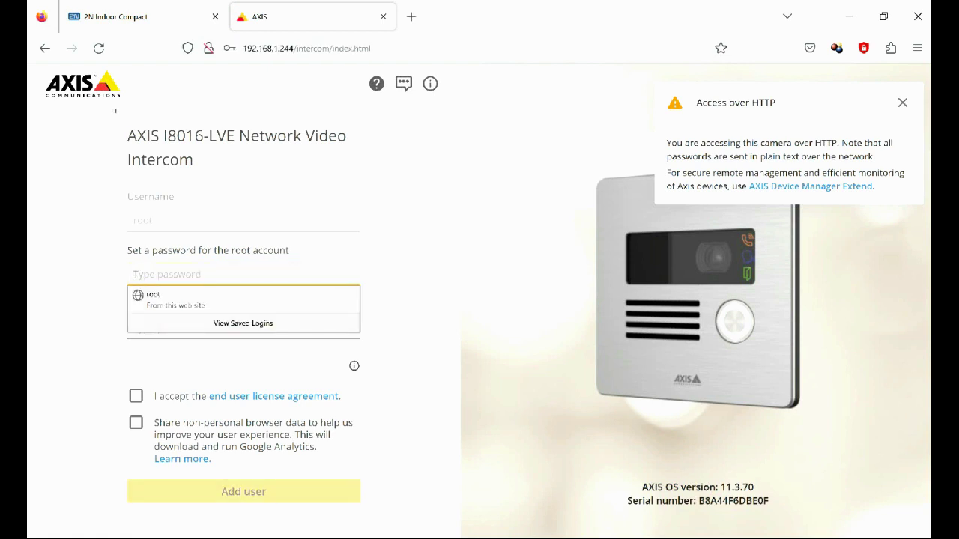
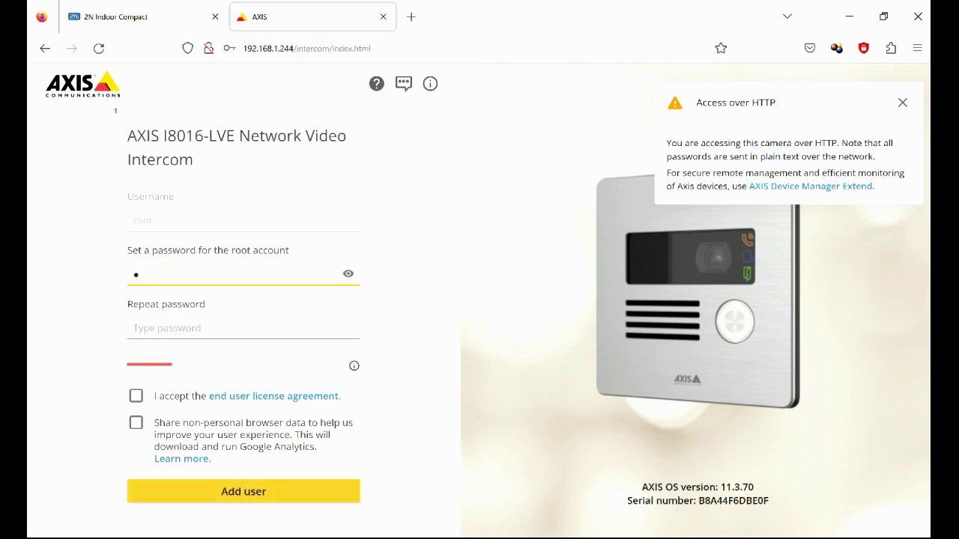
key(Tab)
key(Escape)
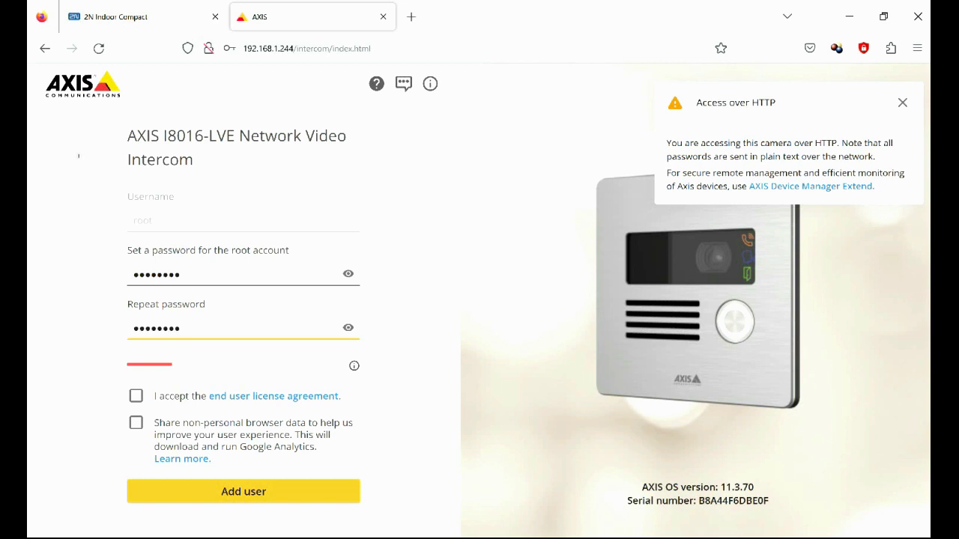
click(136, 395)
click(243, 491)
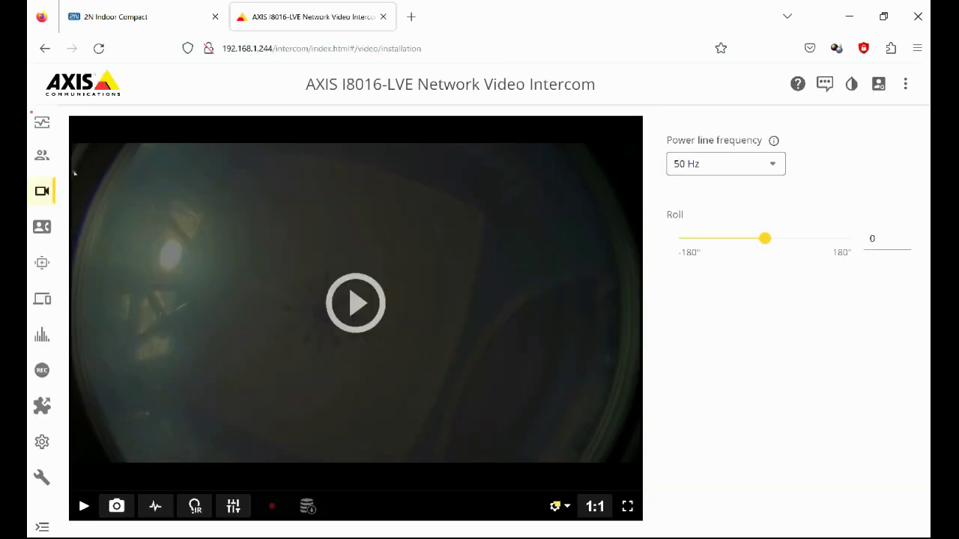
mouse_move(42, 442)
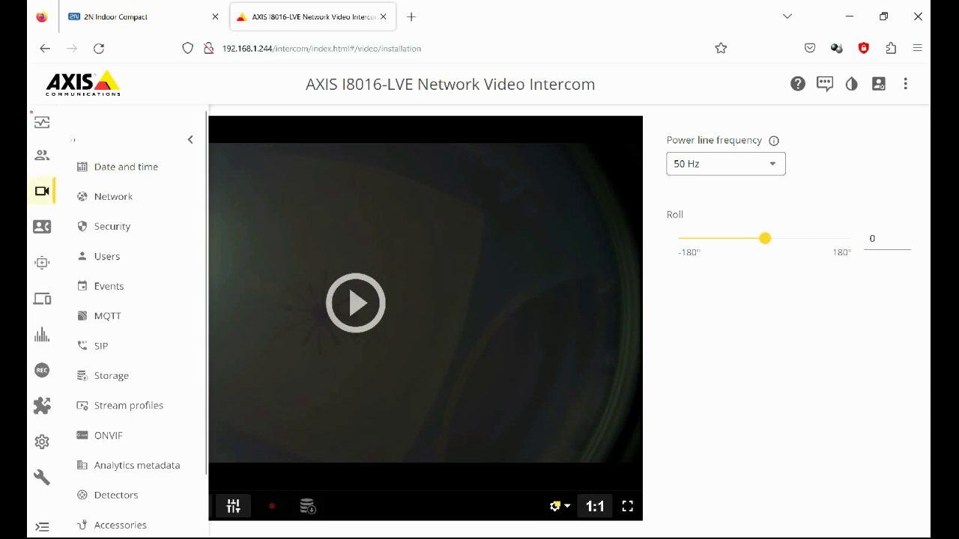
Enable SIP with incoming SIP calls allowed, save it, and view the SIP accounts list.
click(140, 342)
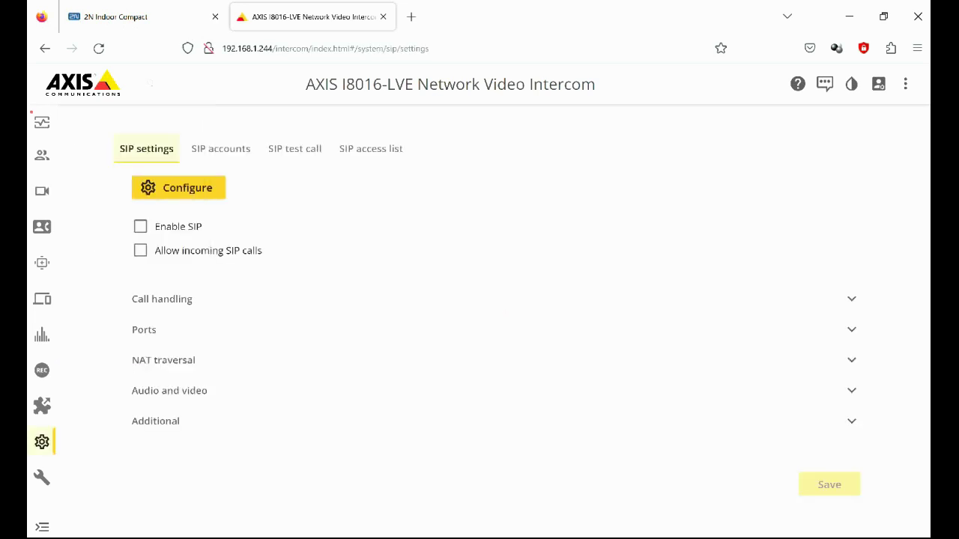
click(140, 227)
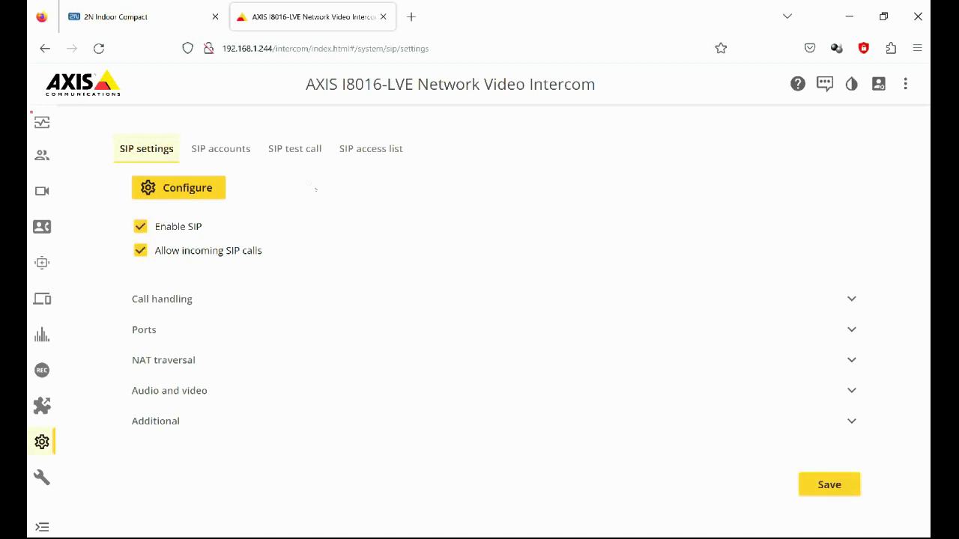
click(830, 485)
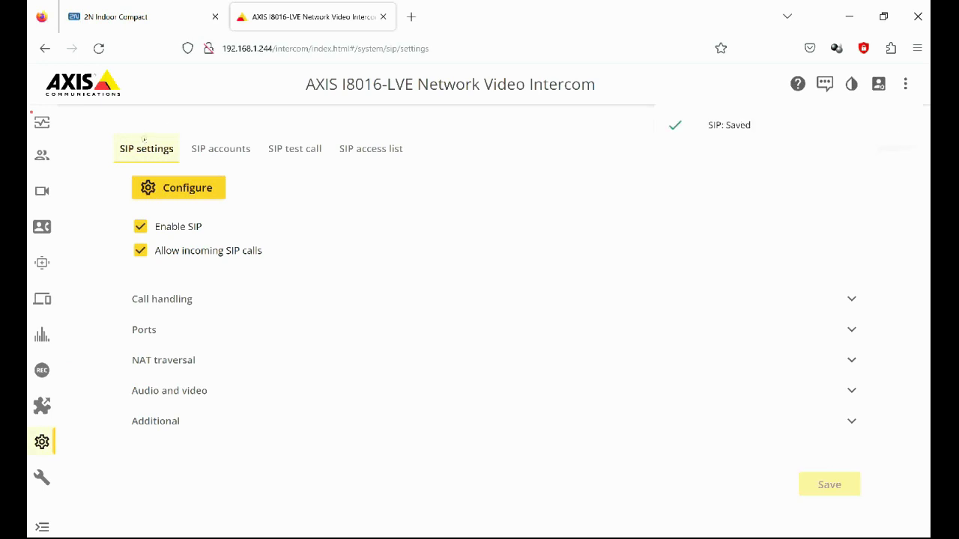
click(221, 148)
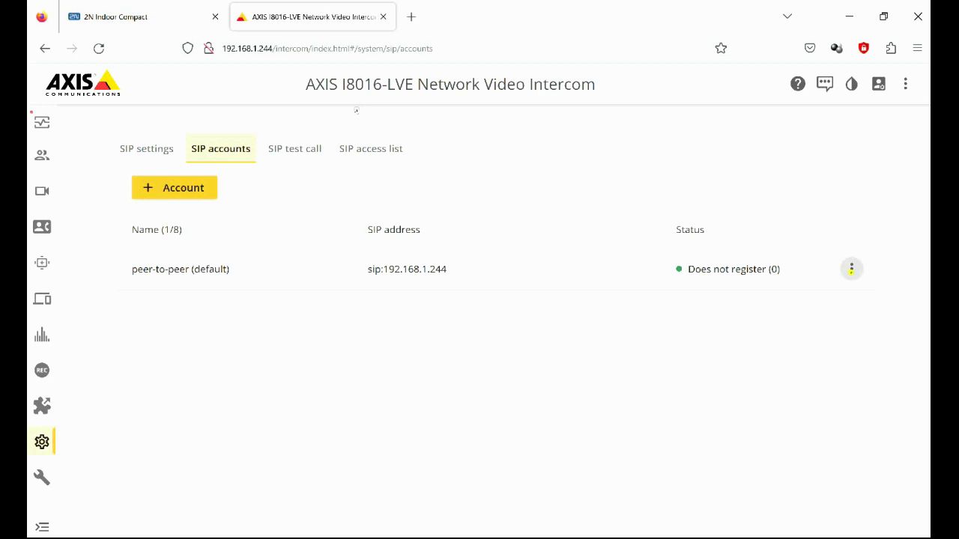
Edit the peer-to-peer SIP account, expand its DTMF settings, and add a new DTMF sequence entry.
key(Return)
click(815, 297)
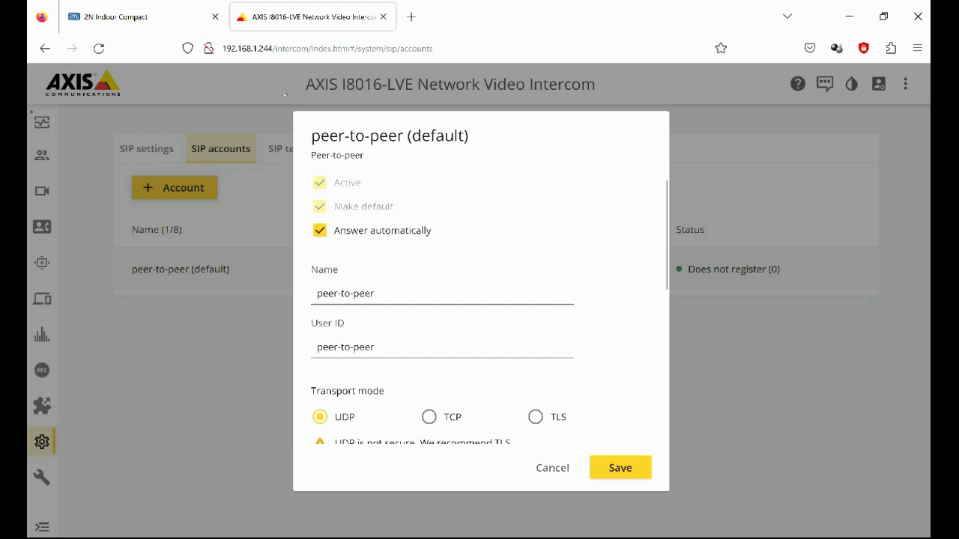
click(666, 230)
scroll(284, 93, down, 3)
scroll(284, 94, down, 3)
scroll(284, 93, down, 3)
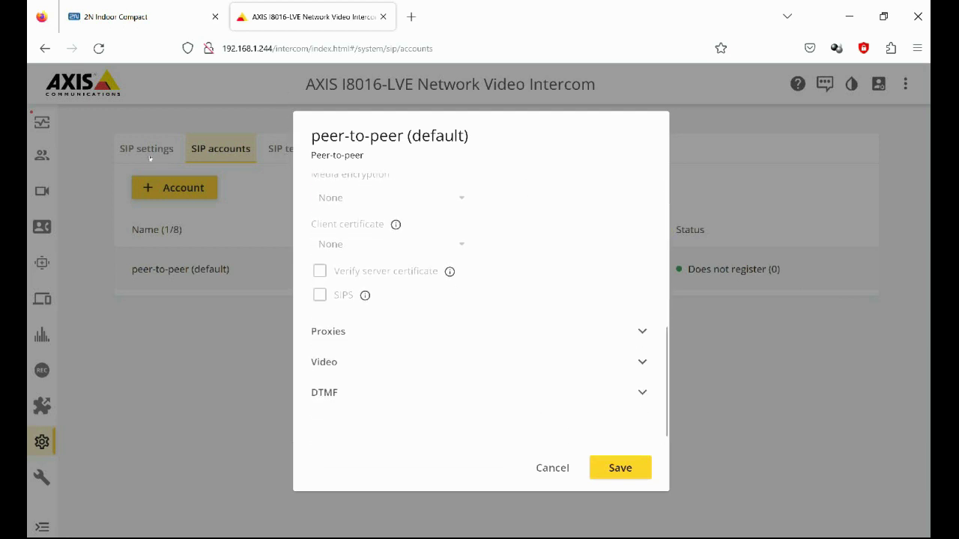
key(Tab)
key(Return)
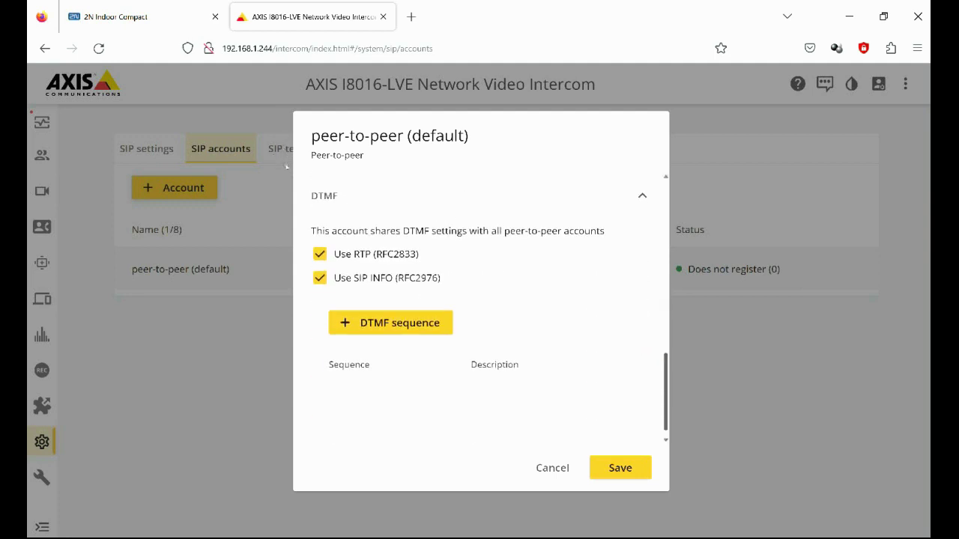
key(Tab)
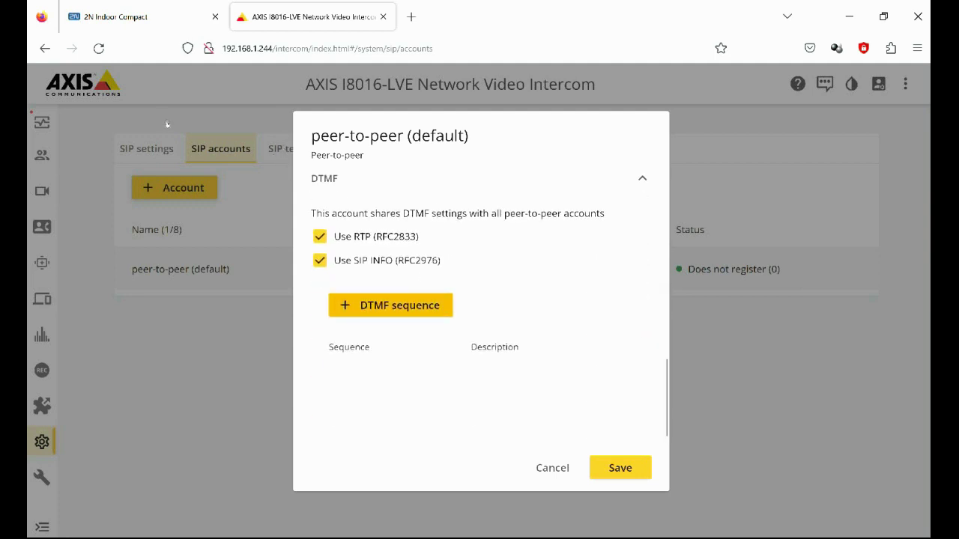
key(Return)
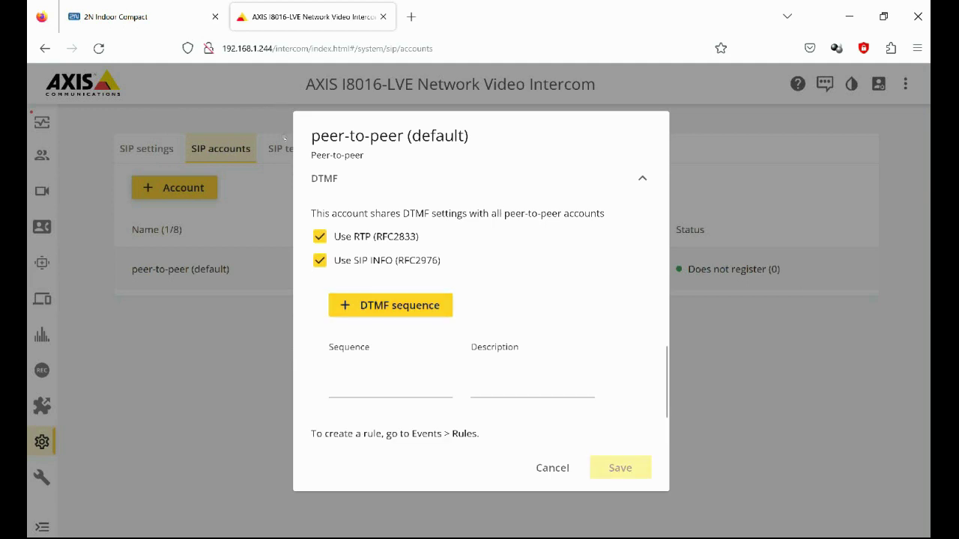
scroll(284, 142, down, 2)
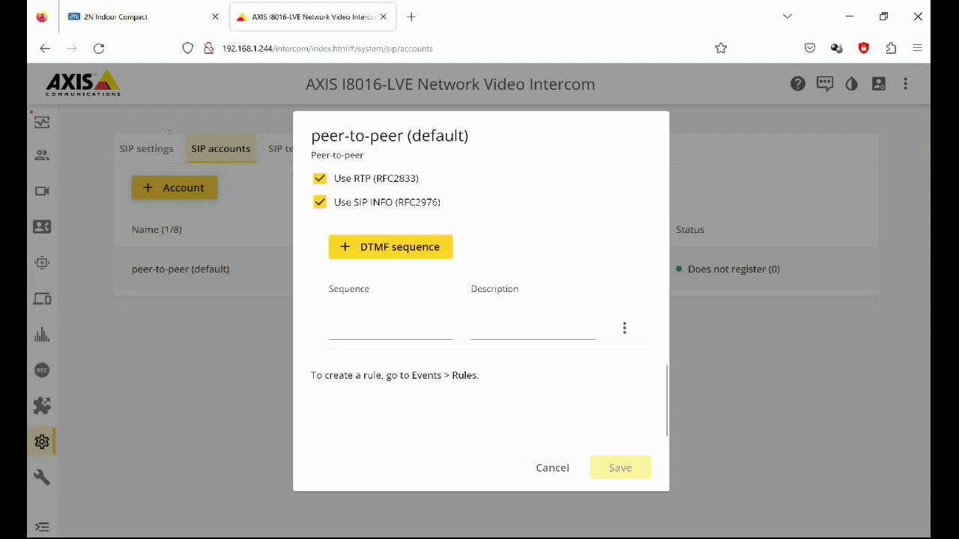
Enter DTMF sequence 00* with description 'Lock open' and save the account.
click(381, 330)
text(00*)
click(514, 332)
text(Loxk)
key(BackSpace)
text(ck open)
click(617, 468)
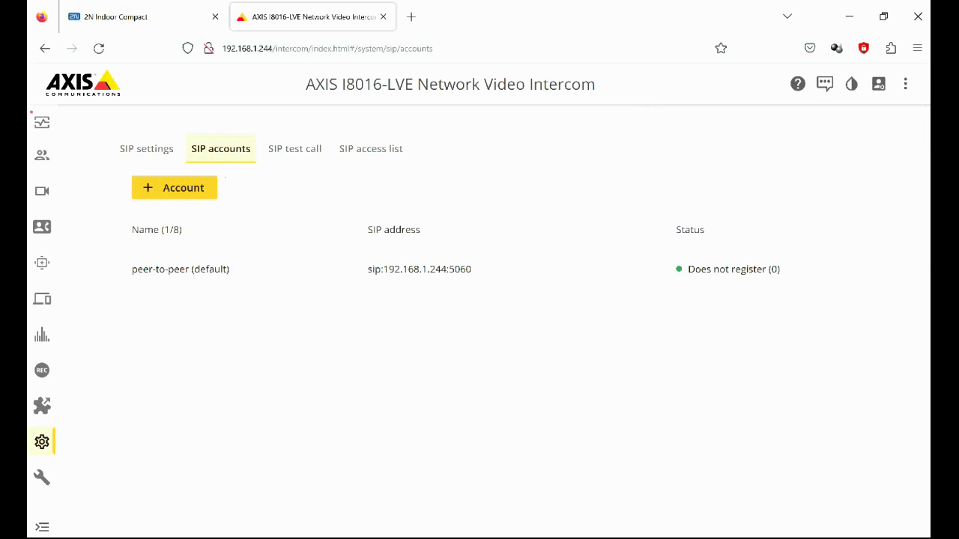
mouse_move(42, 442)
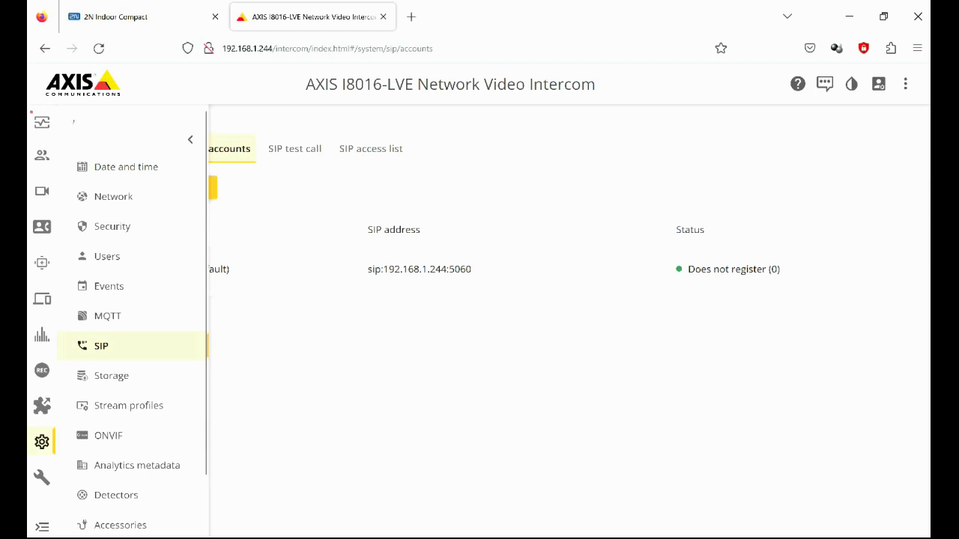
Start a new event rule named 'Unlock' on the event rules page.
click(137, 285)
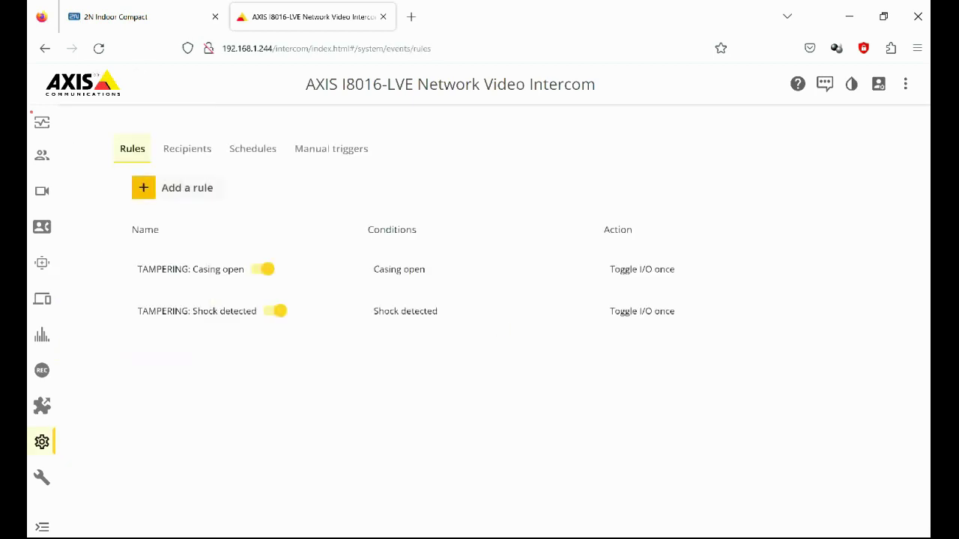
click(191, 186)
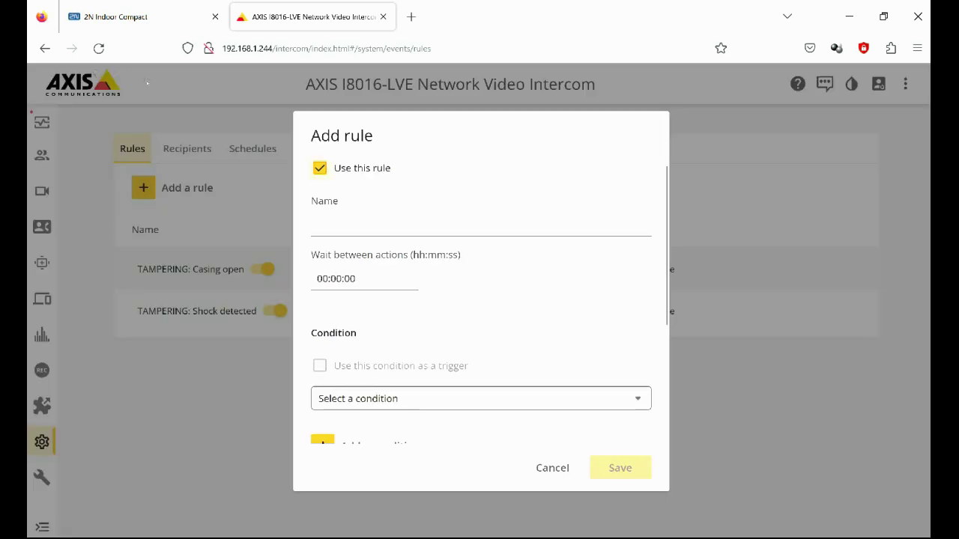
key(Tab)
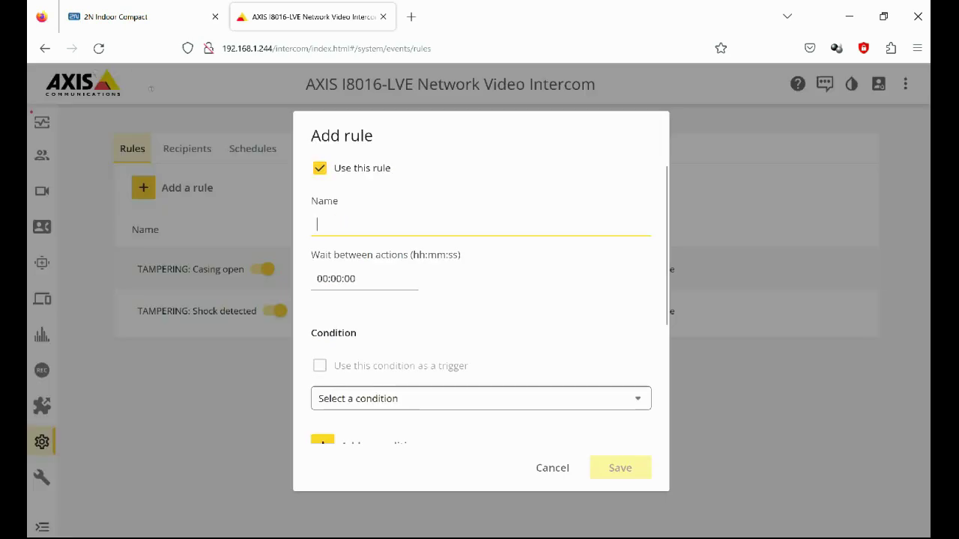
text(Un;o)
key(BackSpace)
key(BackSpace)
text(lock)
drag(320, 255, 380, 254)
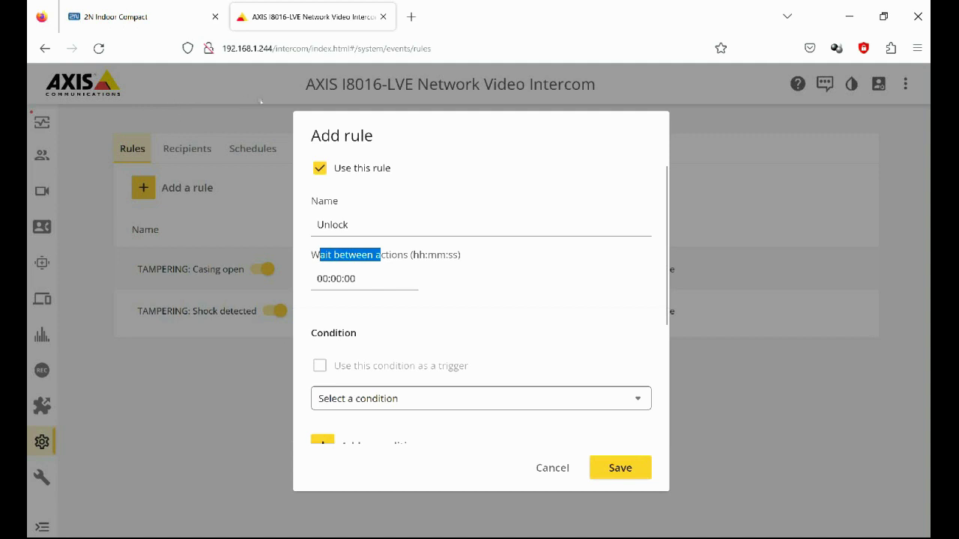
Choose DTMF as the Unlock rule's trigger condition.
scroll(288, 148, down, 5)
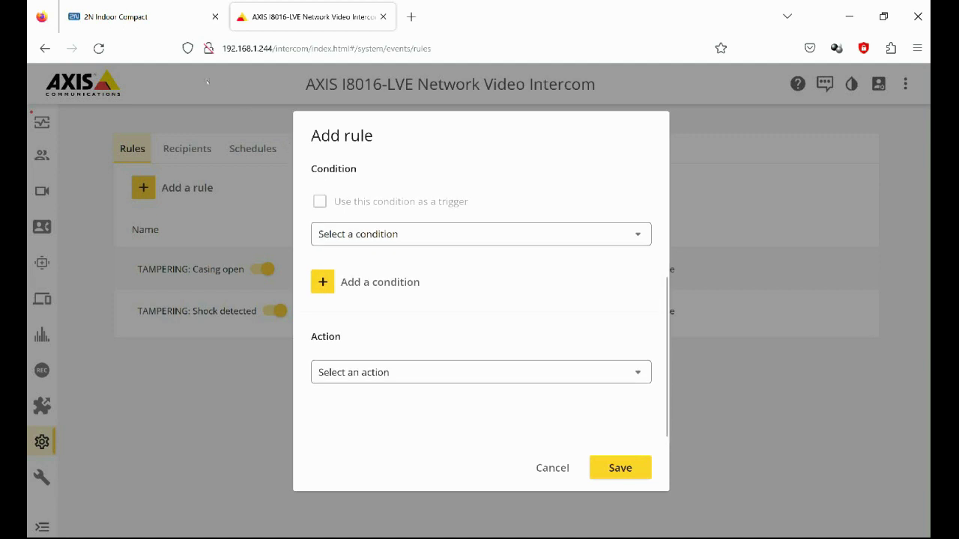
click(452, 232)
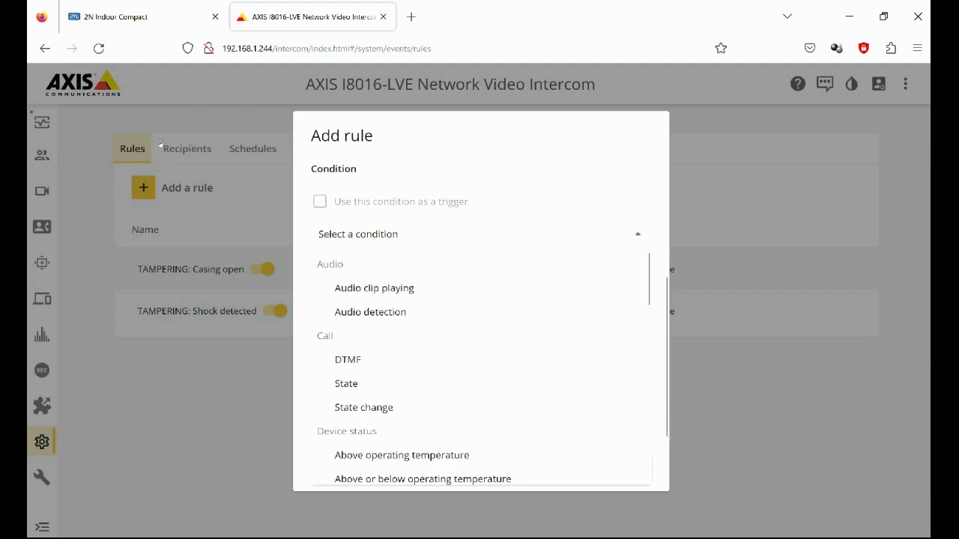
click(352, 358)
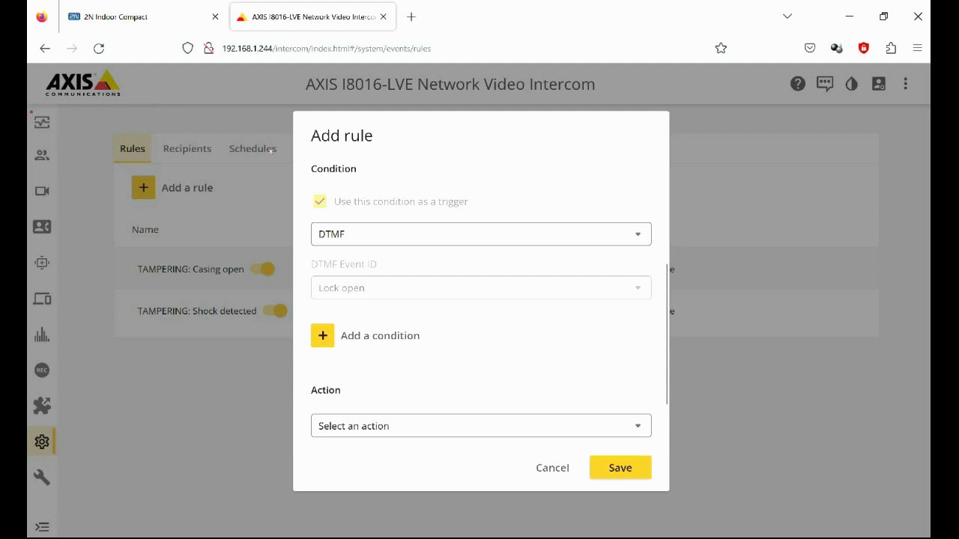
scroll(668, 317, down, 2)
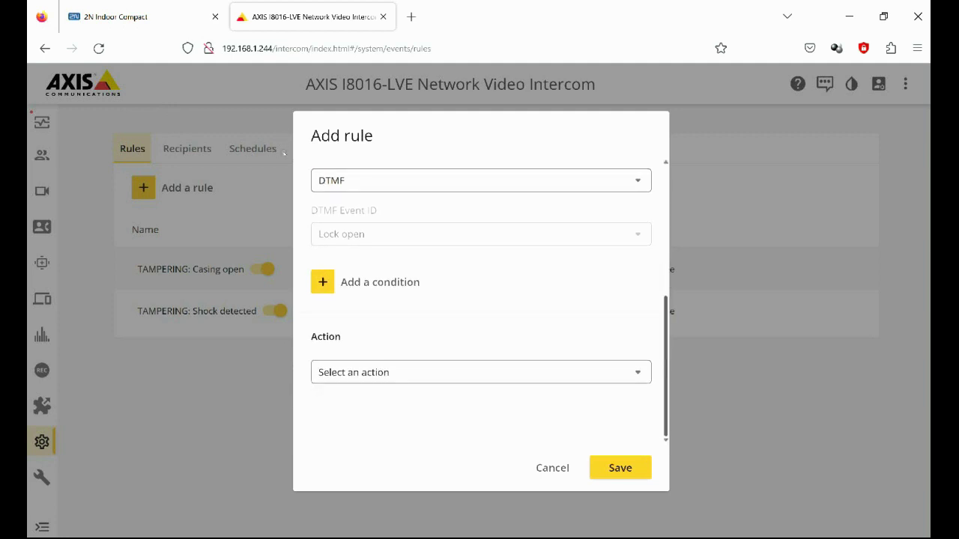
Set the rule's action to toggle an I/O output once.
key(space)
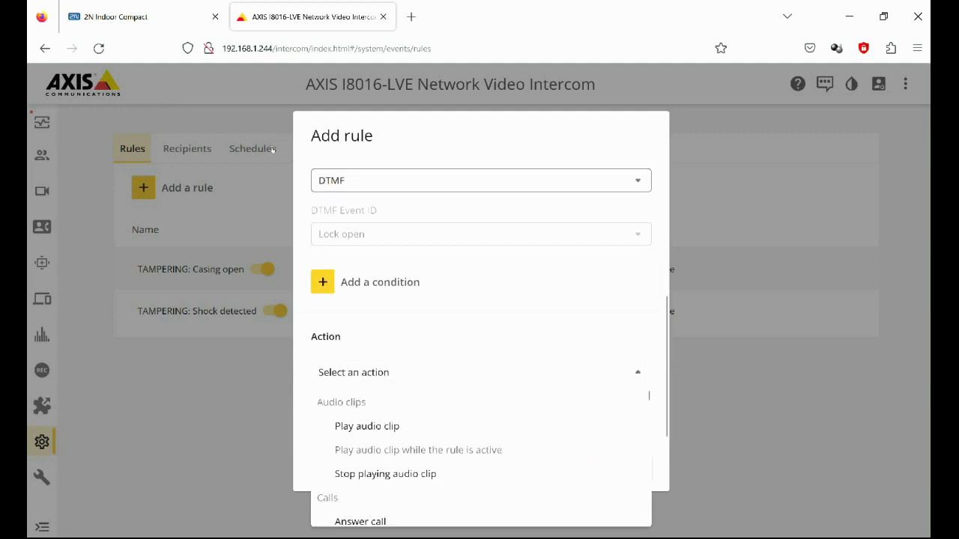
key(Escape)
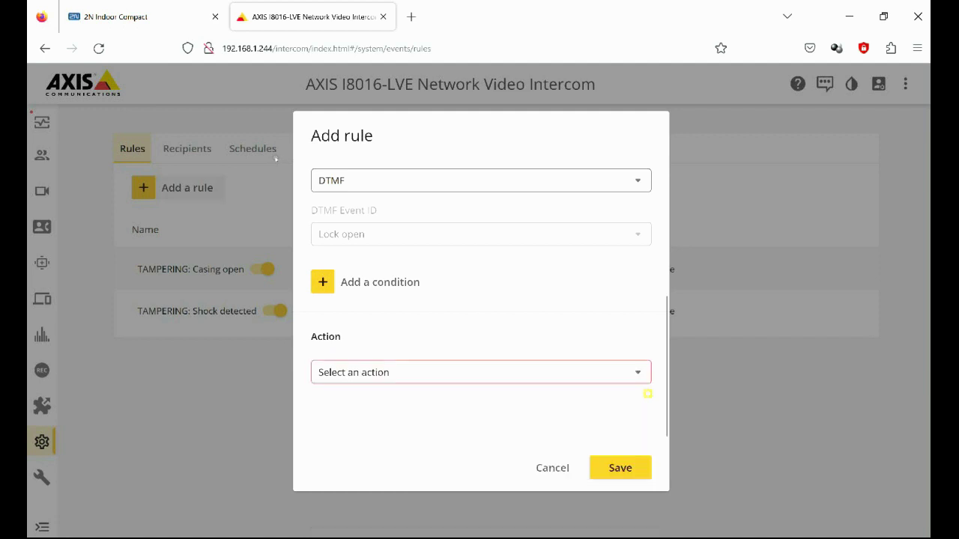
key(space)
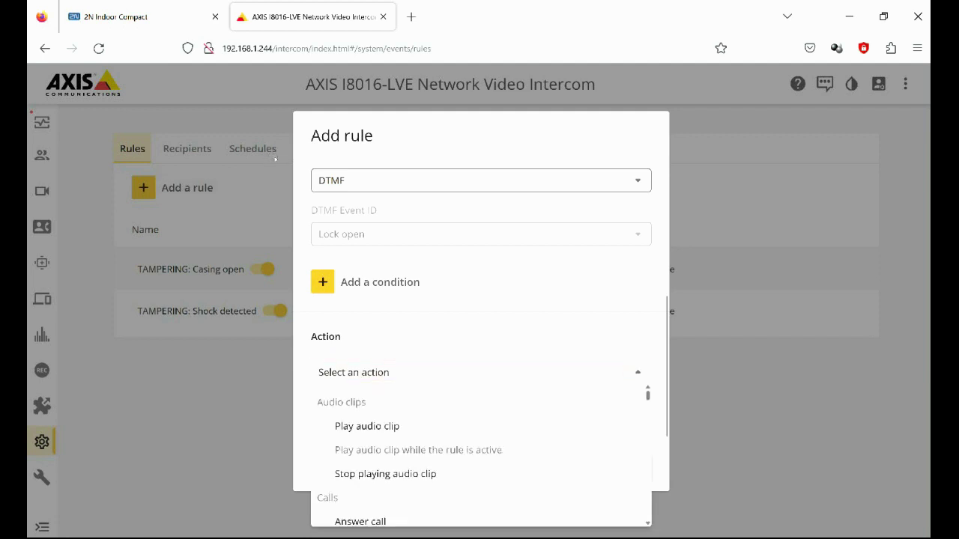
key(Down)
key(Down)
key(Down)
key(Down)
key(Down)
key(Down)
key(Down)
key(Down)
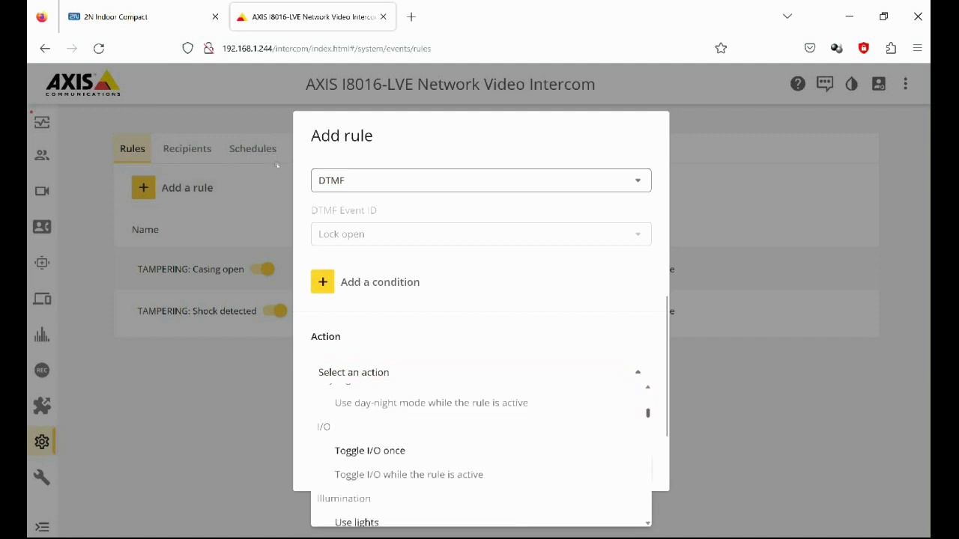
key(Down)
key(Return)
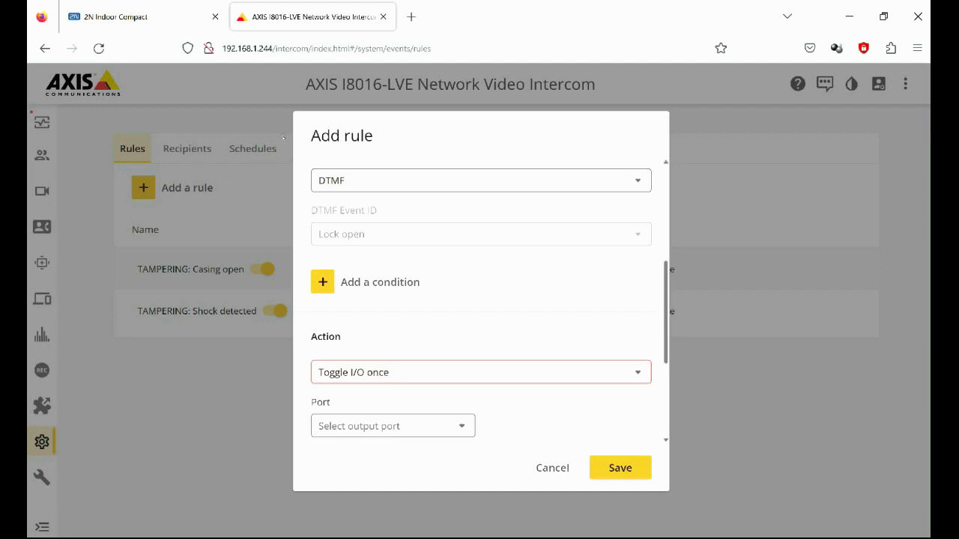
Choose Relay 1 as the rule's output port.
key(Tab)
key(Menu)
key(Escape)
key(space)
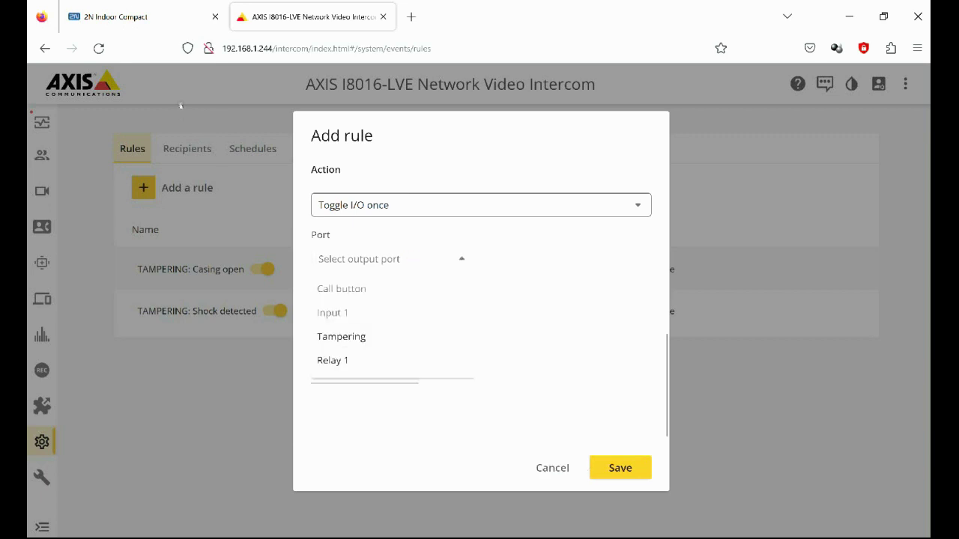
key(Up)
key(Return)
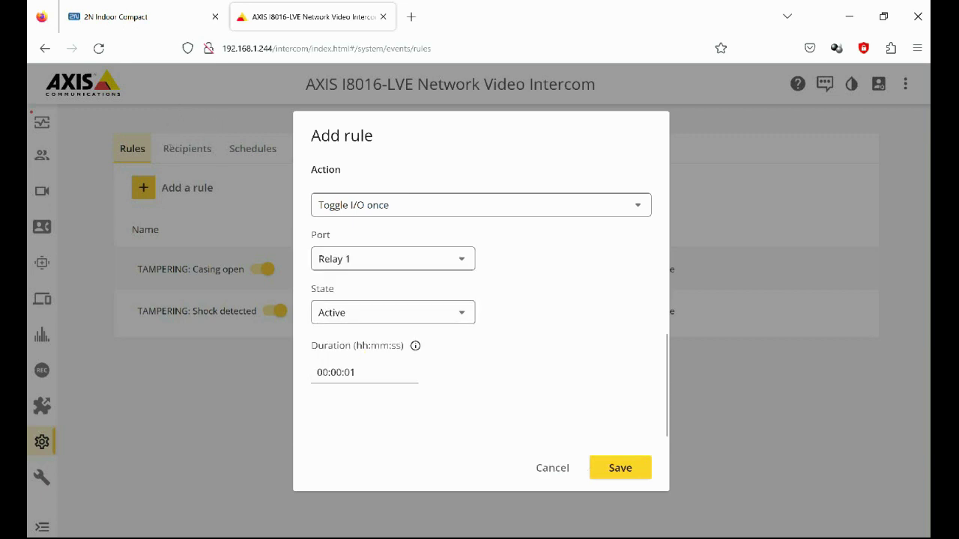
Set the relay duration to 00:00:05 and save the Unlock rule.
click(383, 368)
key(BackSpace)
text(0)
key(BackSpace)
text(5)
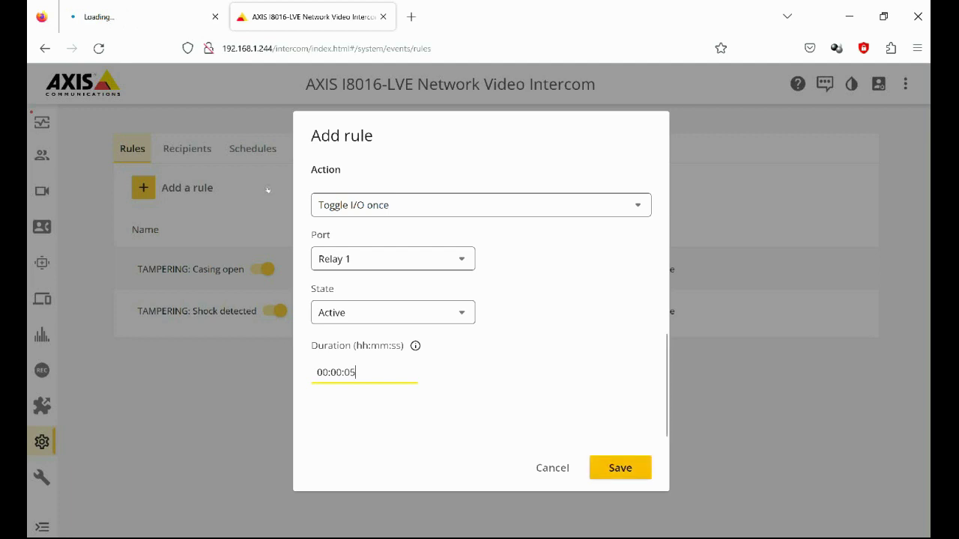
key(Return)
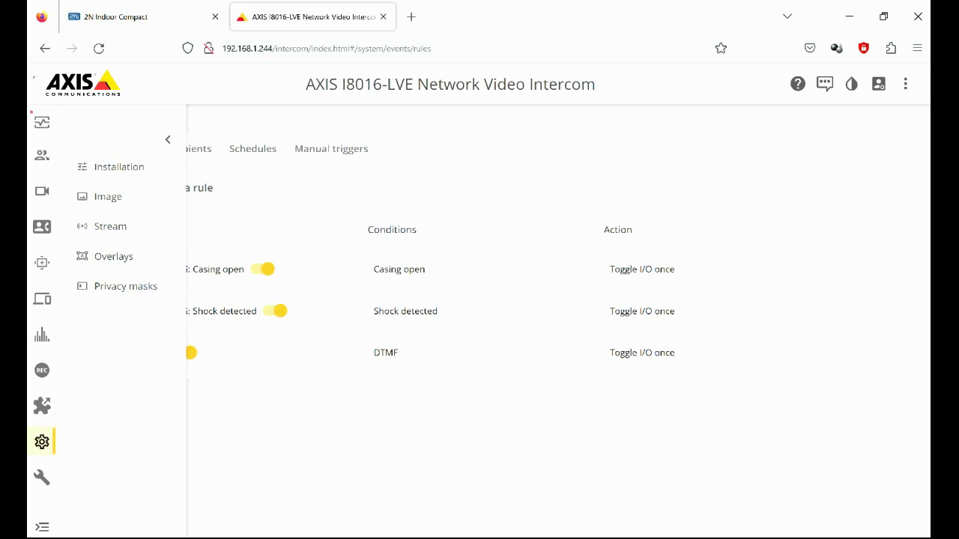
Add a new contact with first name 'Indoor' and last name 'Compact'.
click(42, 155)
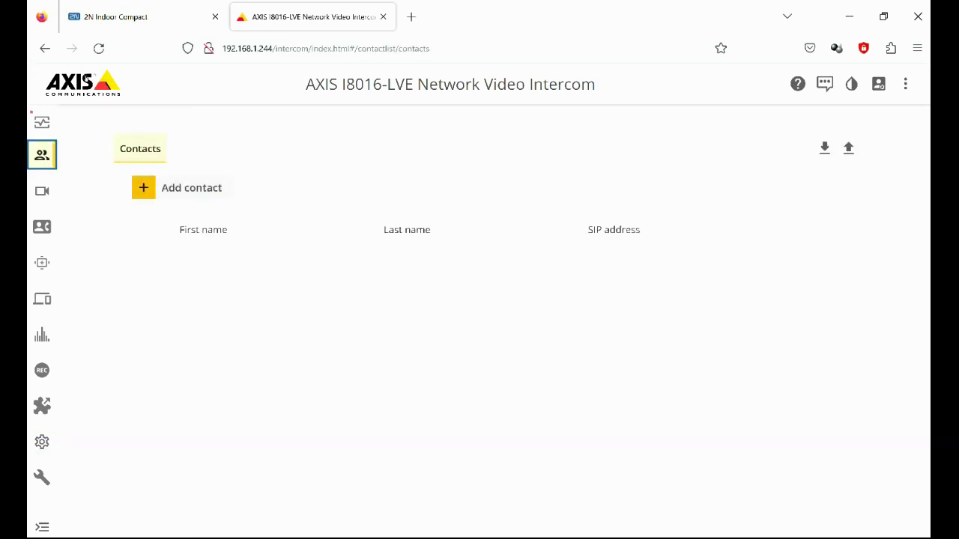
click(174, 190)
click(382, 193)
text(Indoor)
click(359, 247)
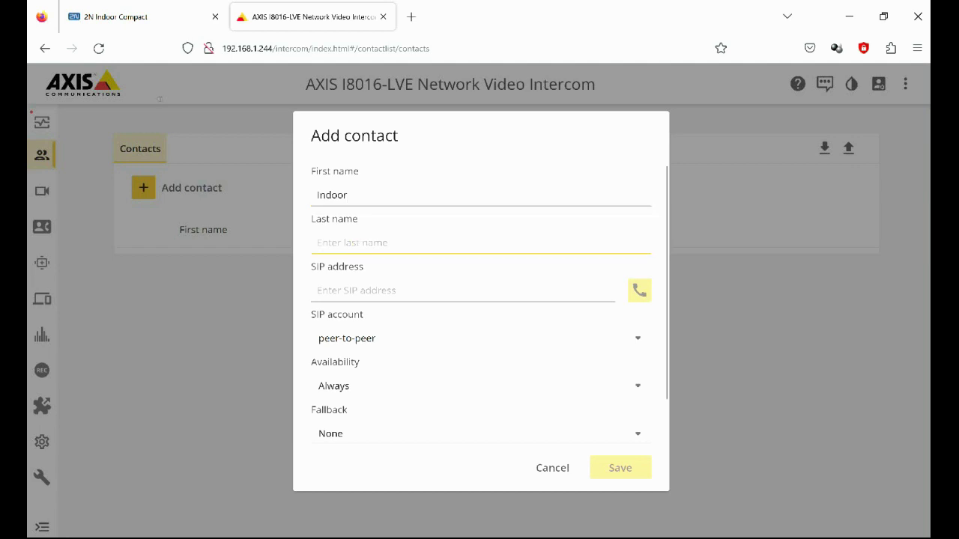
text(Compact)
click(356, 288)
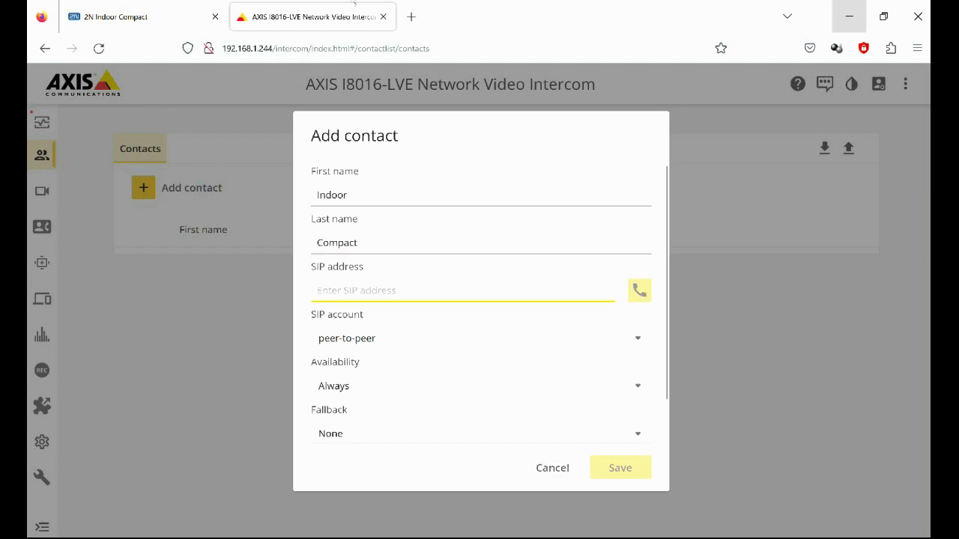
click(849, 16)
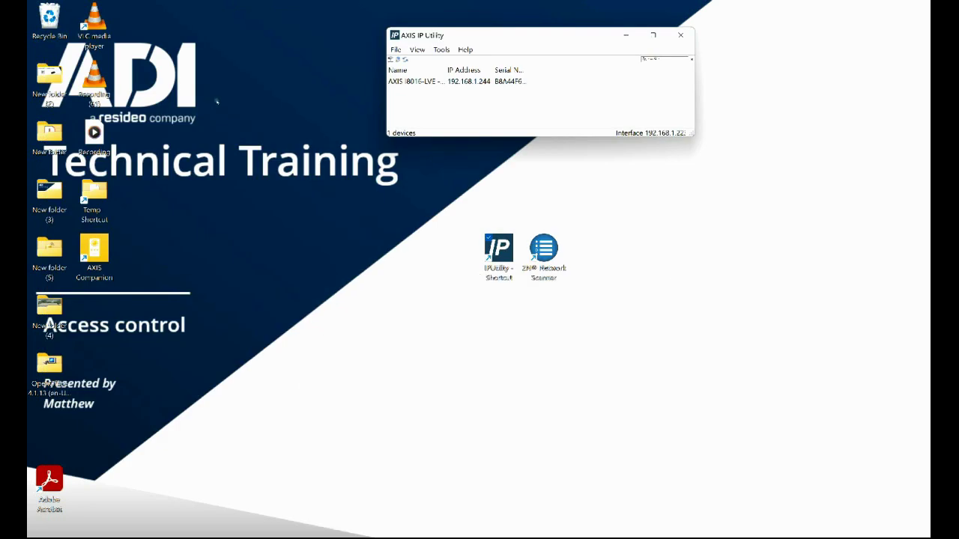
key(Return)
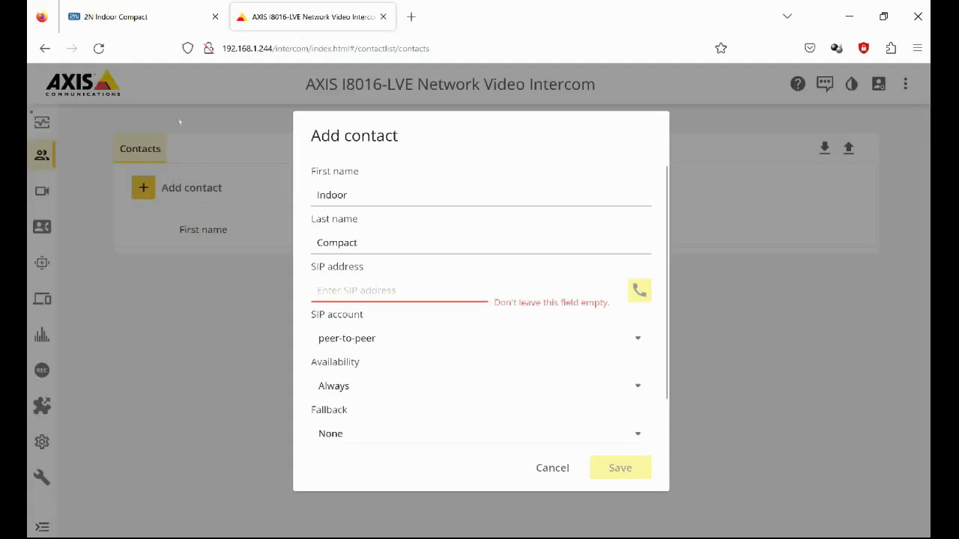
Enter SIP address 192.168.1.105 and save the Indoor Compact contact.
text(192.)
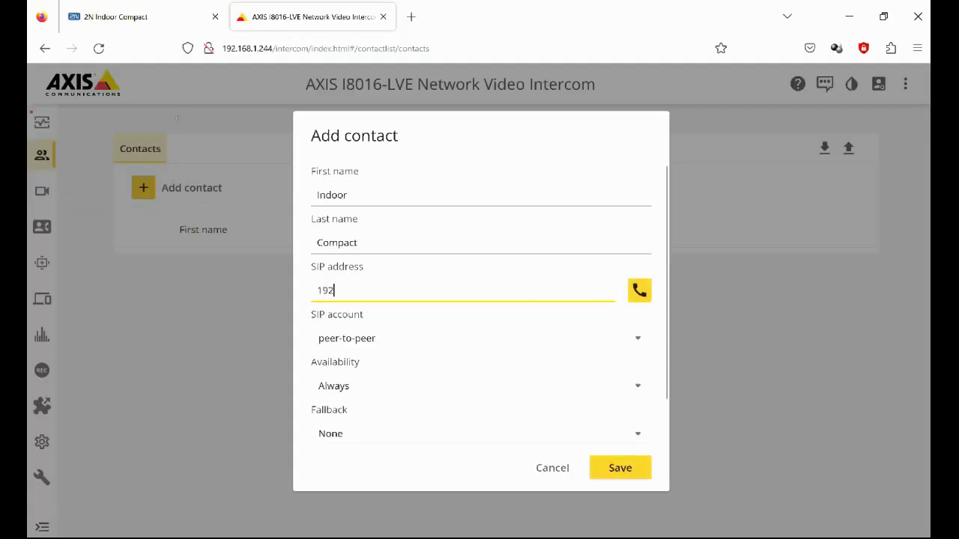
text(168.1.1)
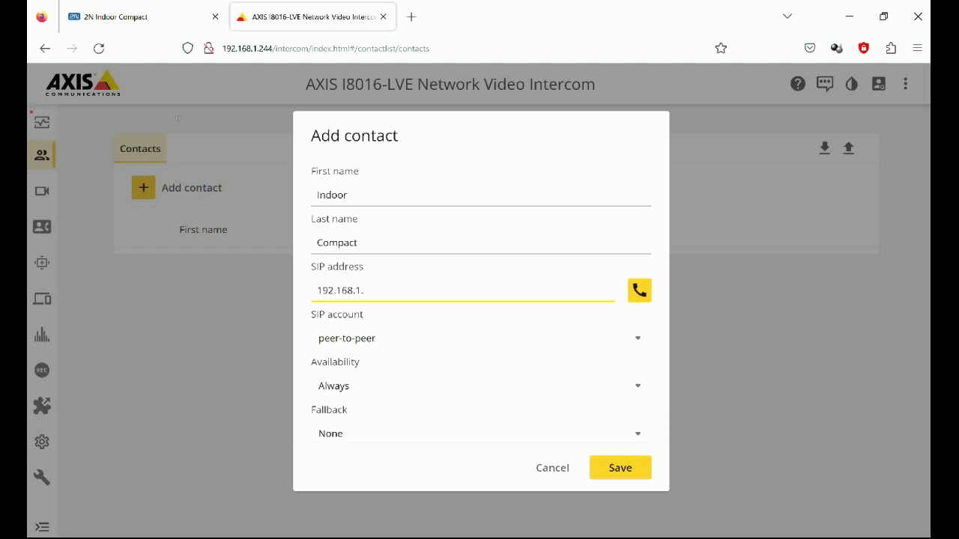
text(05)
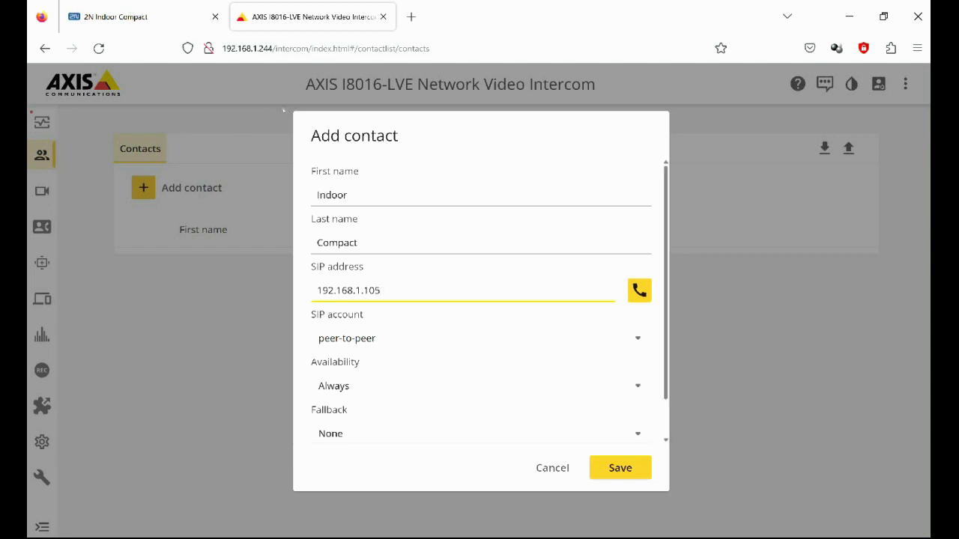
scroll(240, 138, down, 1)
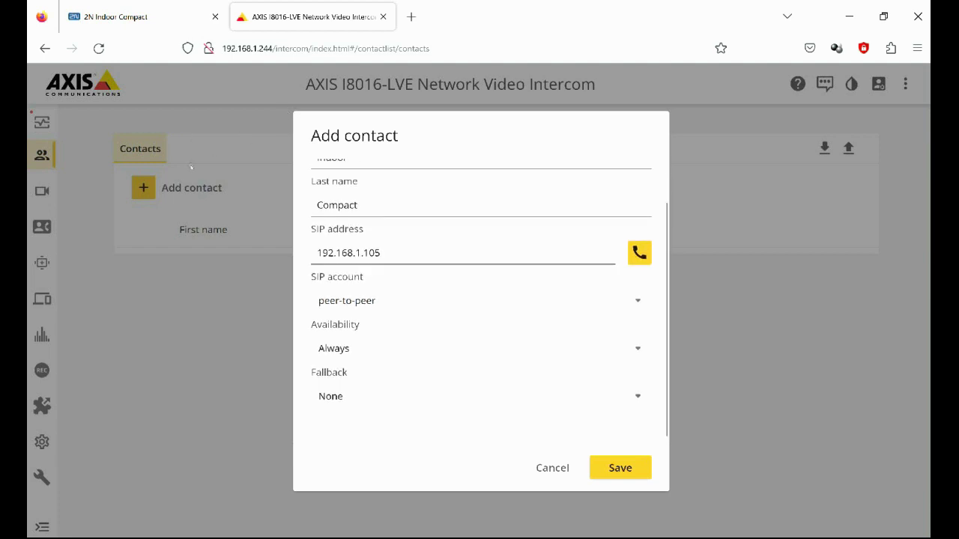
key(Return)
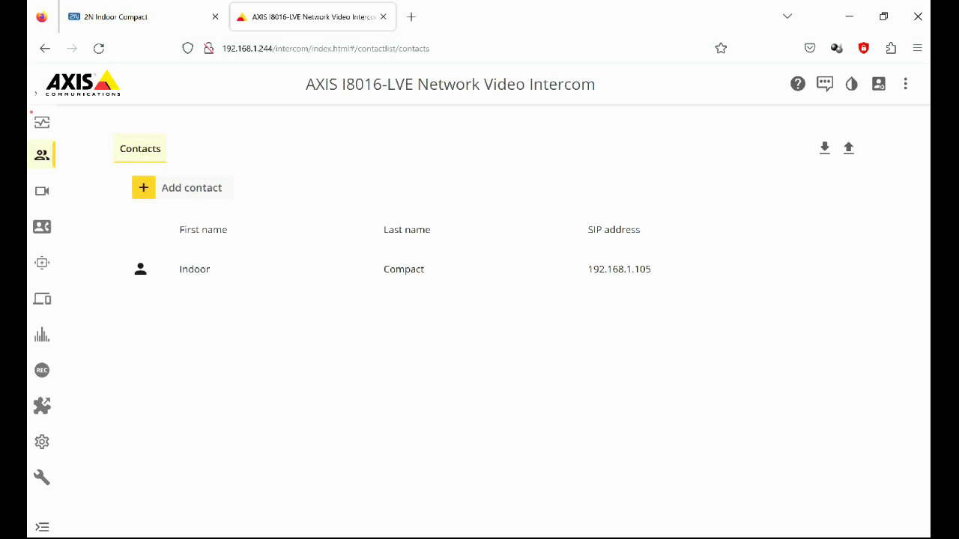
In Call button settings, switch off 'Make calls in the VMS'.
click(42, 226)
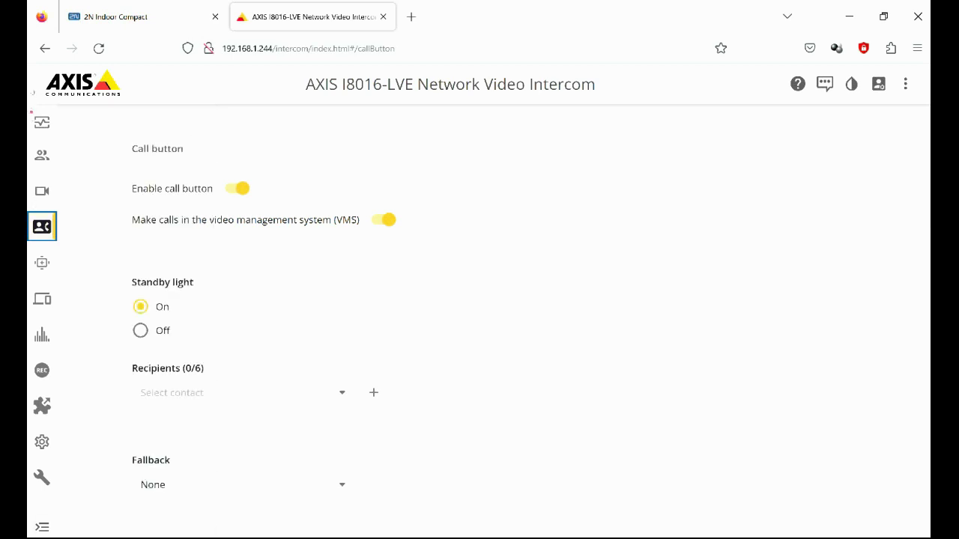
click(33, 212)
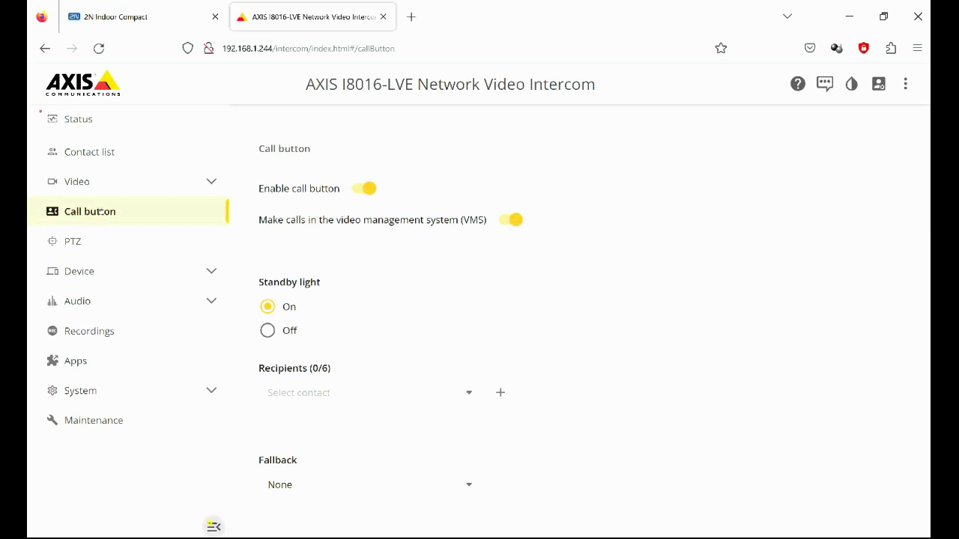
click(214, 527)
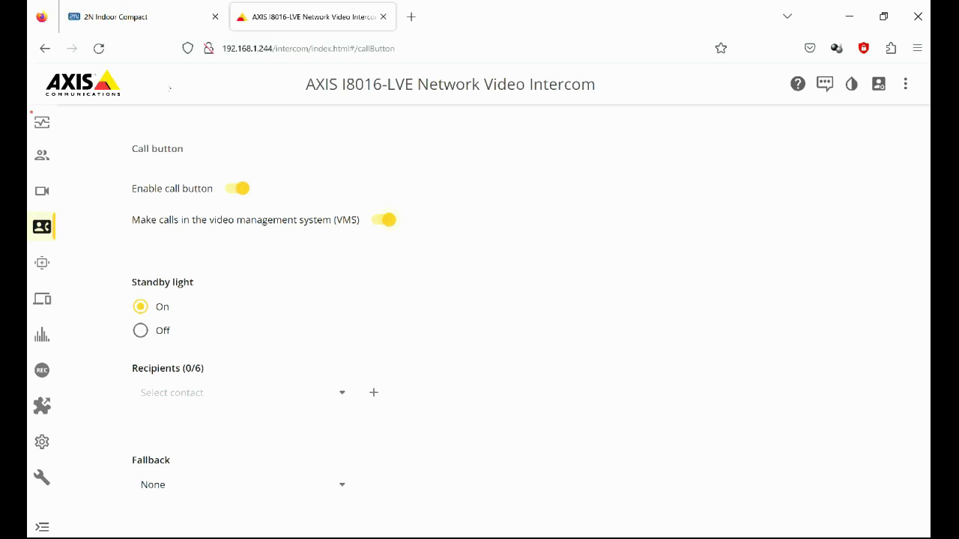
click(385, 219)
drag(132, 367, 176, 367)
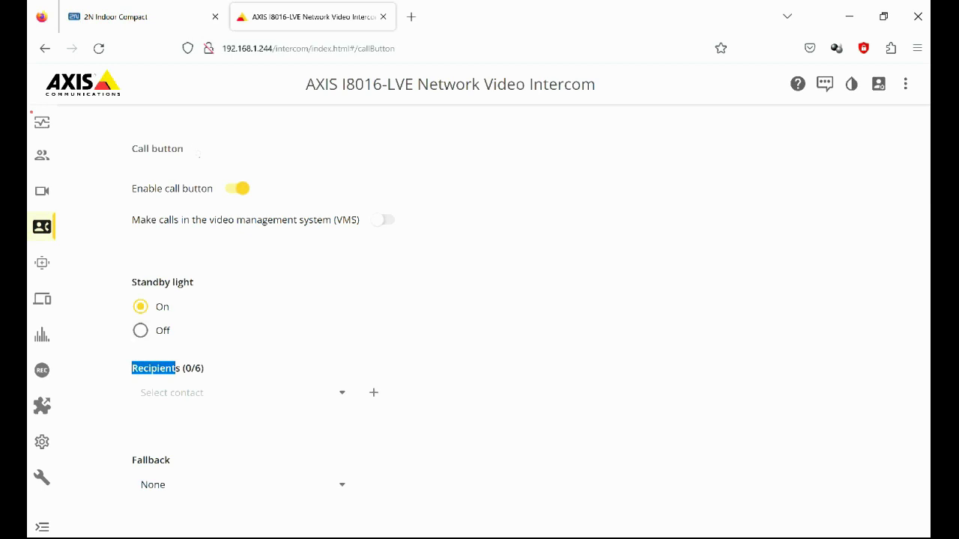
click(524, 378)
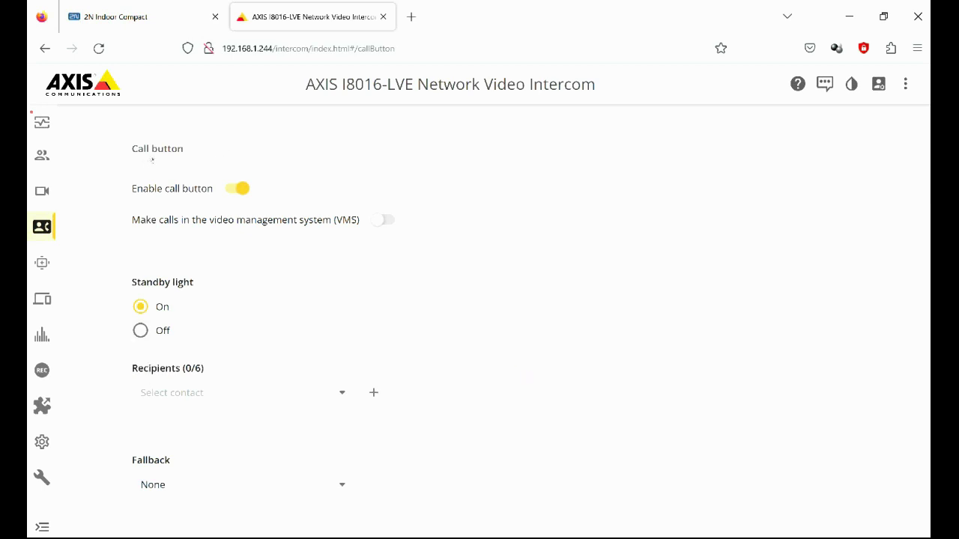
Select Indoor Compact as the call button's recipient.
click(342, 393)
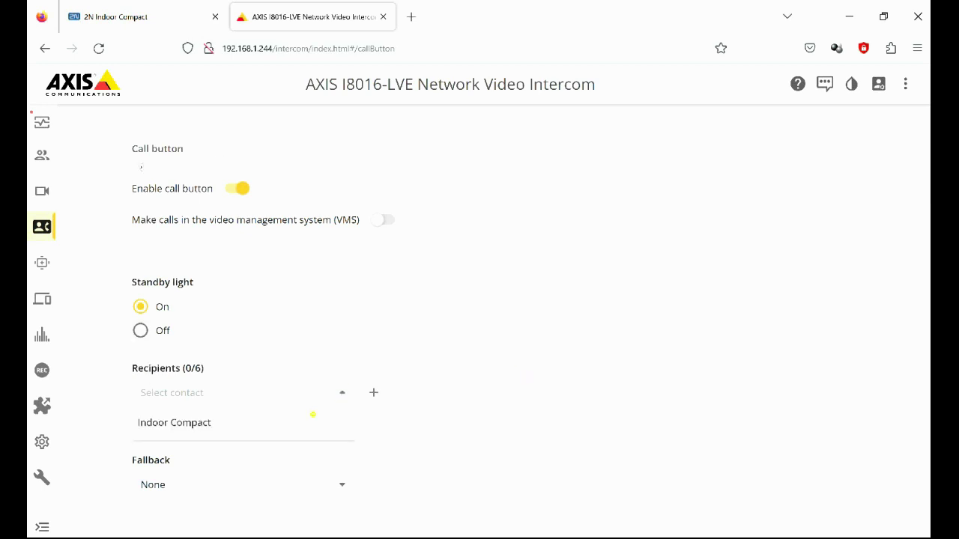
click(313, 419)
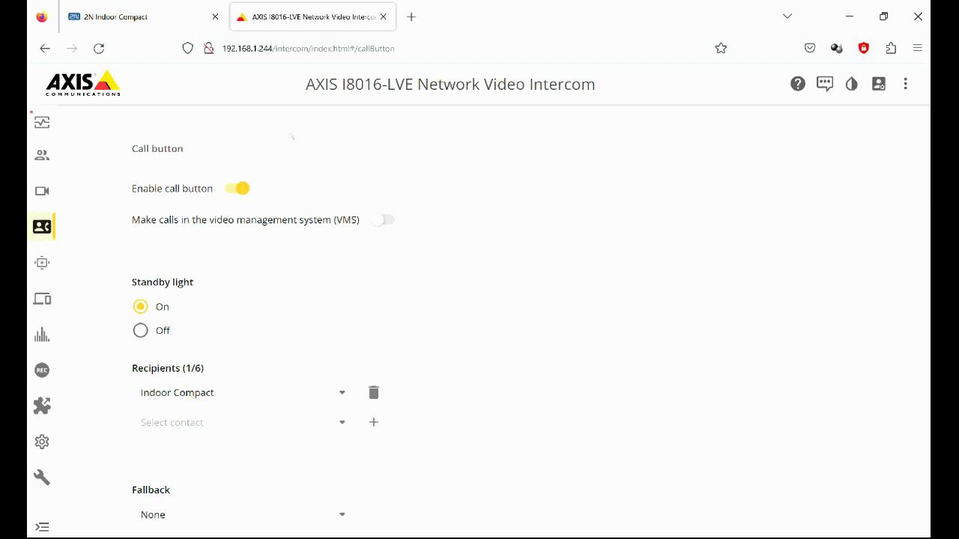
key(Down)
key(Down)
Open Device > Configuration check from the sidebar.
key(Tab)
key(Return)
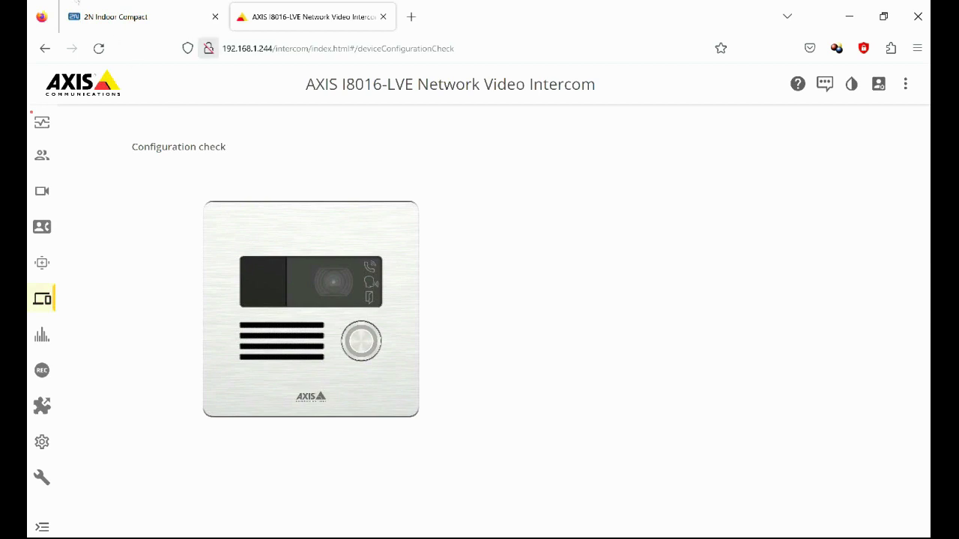
Switch to the 2N Indoor Compact tab and log in as admin with the account password.
click(116, 16)
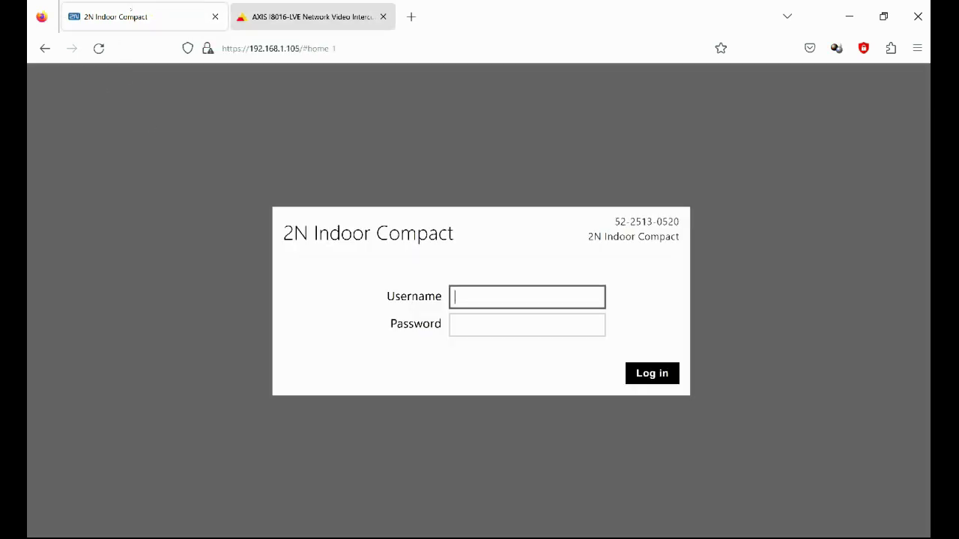
key(ctrl+Tab)
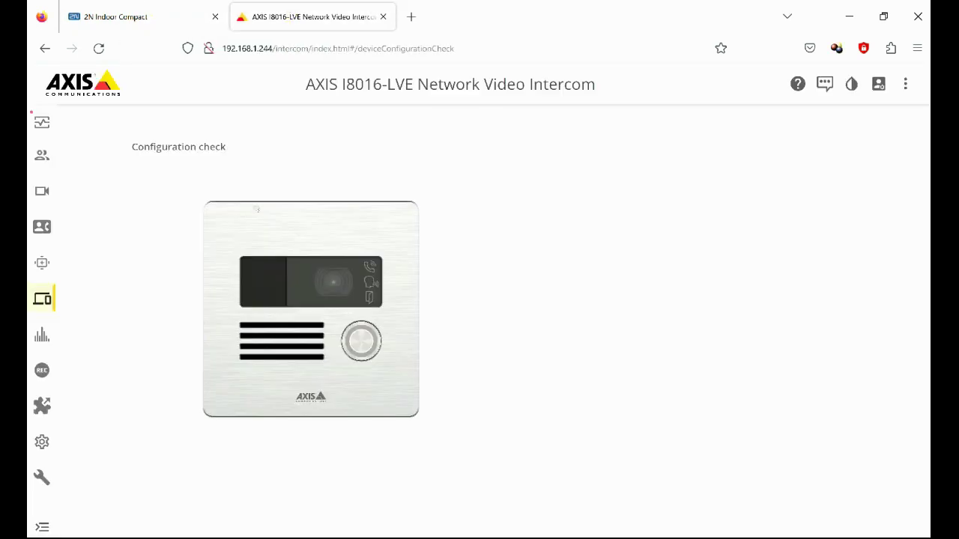
key(alt+Tab)
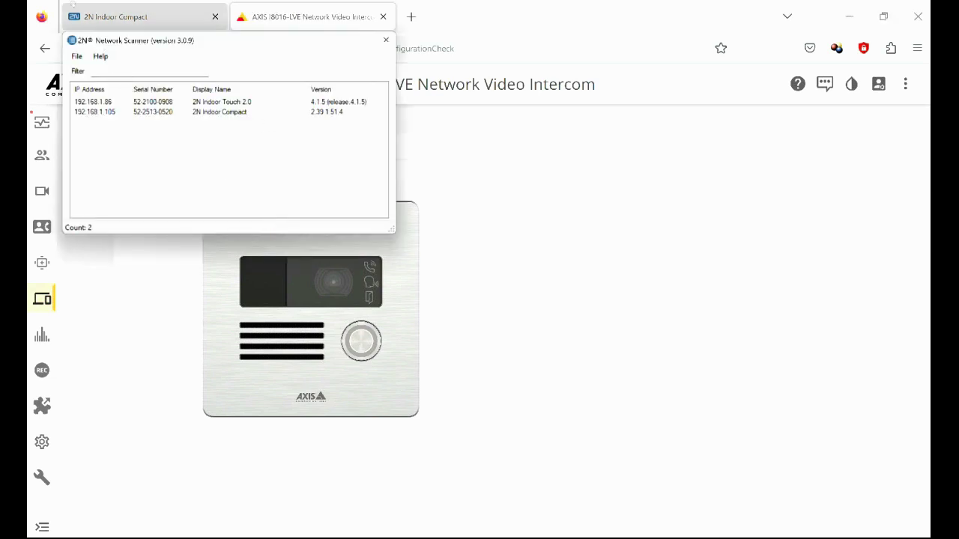
click(82, 9)
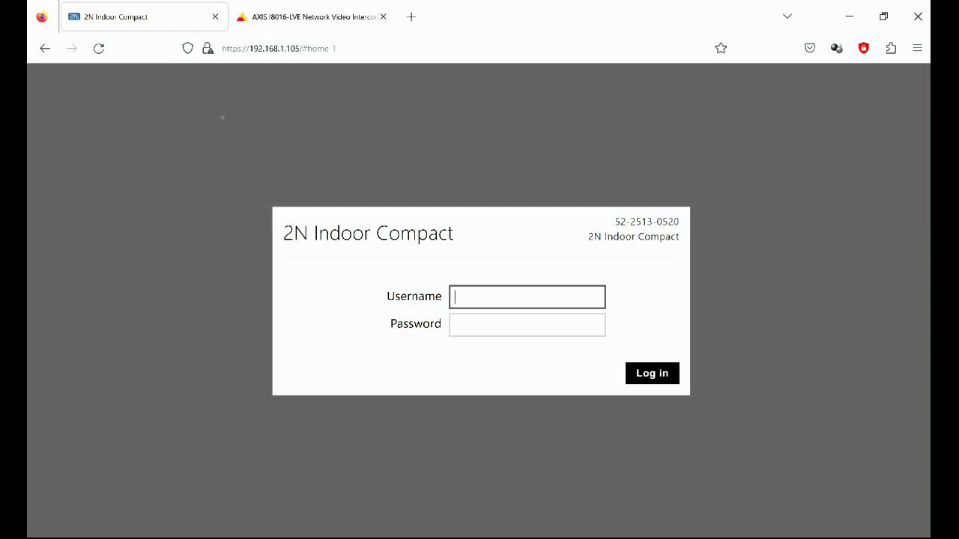
text(ad)
text(min)
key(Tab)
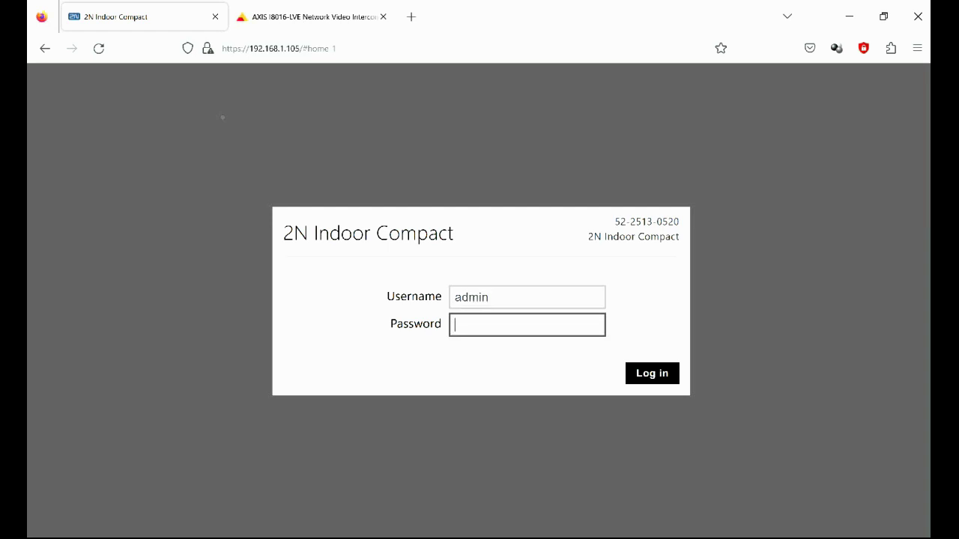
text(password)
key(Return)
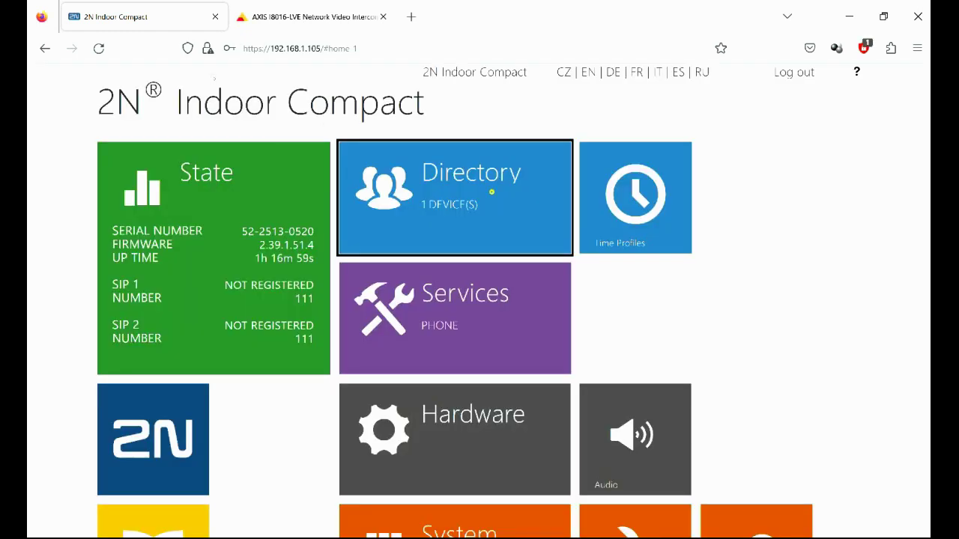
Open the 2N Indoor Compact Directory, which lists the existing 2N IP Force device.
click(490, 191)
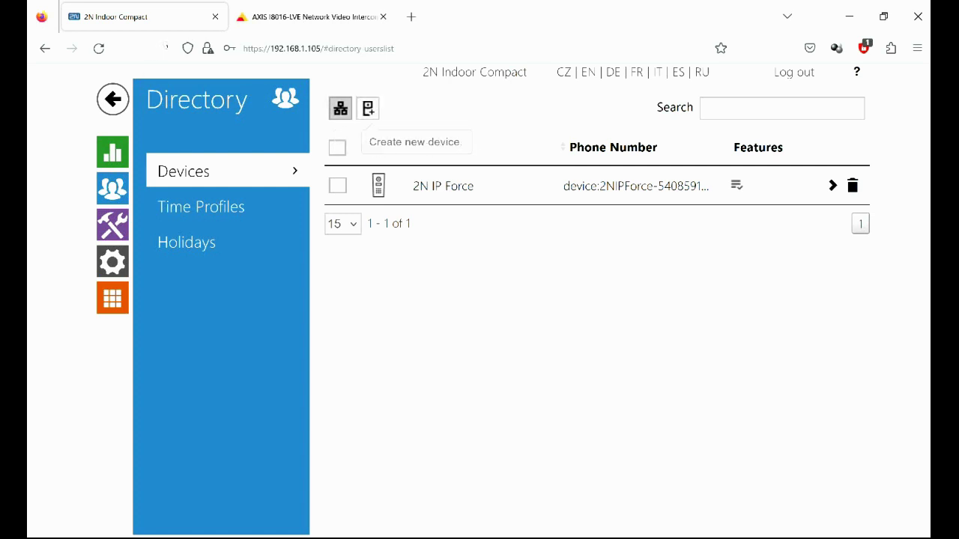
Start a new directory device and name it 'Axis'.
click(368, 109)
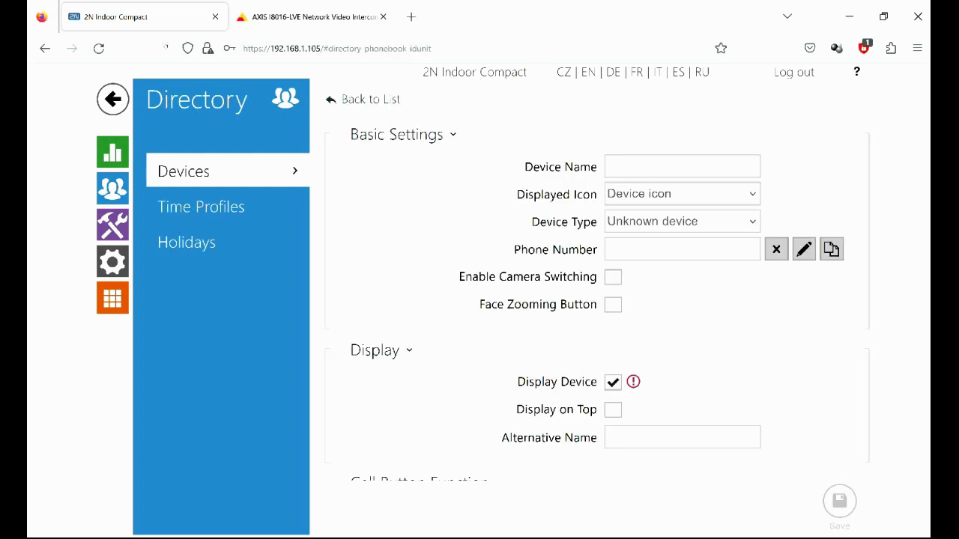
click(623, 166)
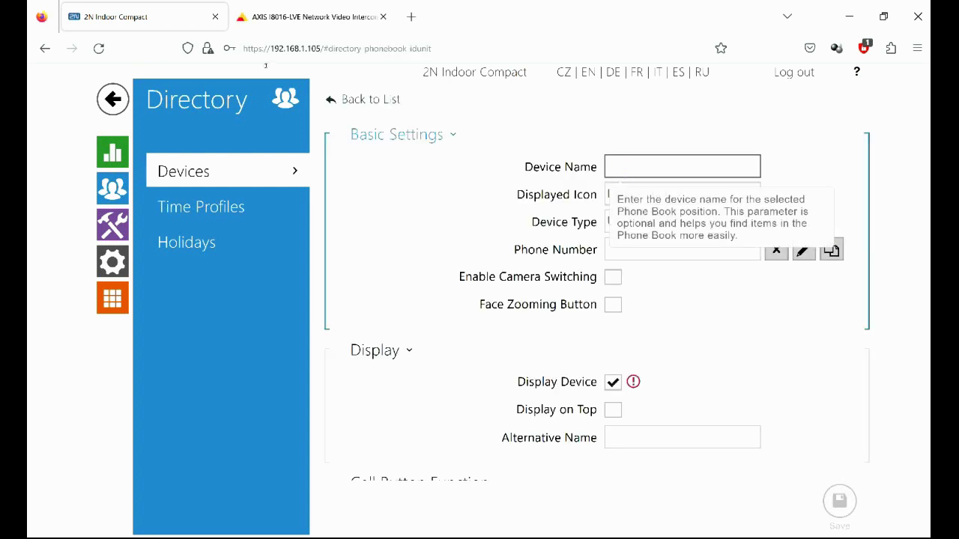
text(Axi)
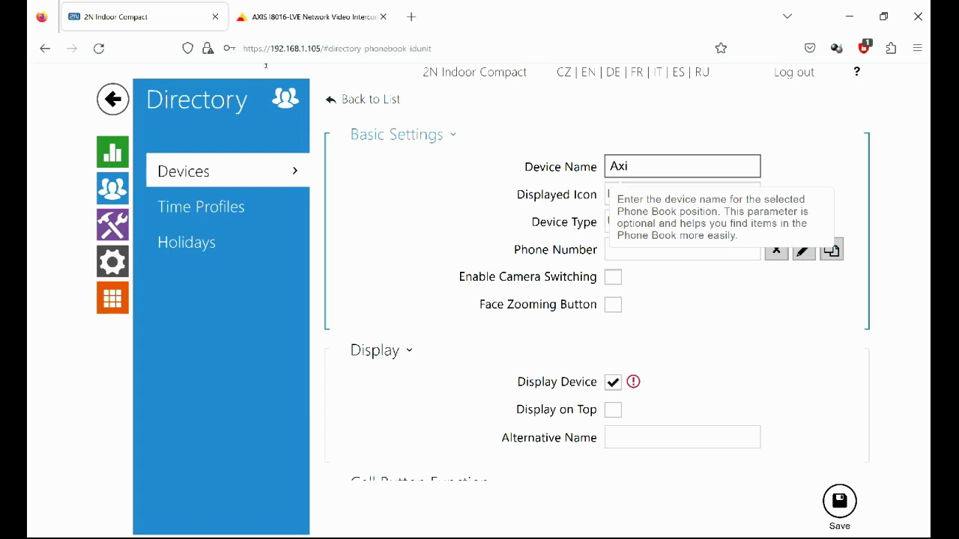
text(a)
key(BackSpace)
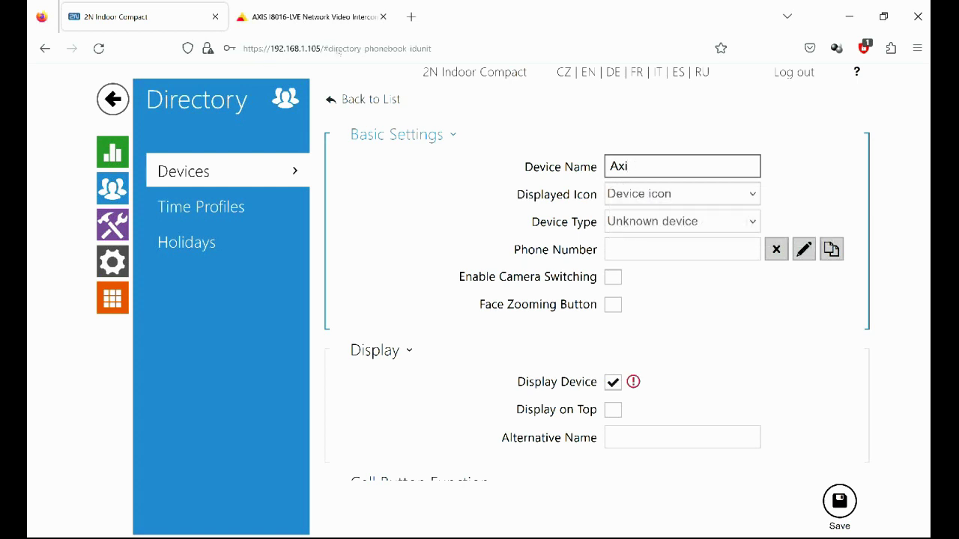
text(s)
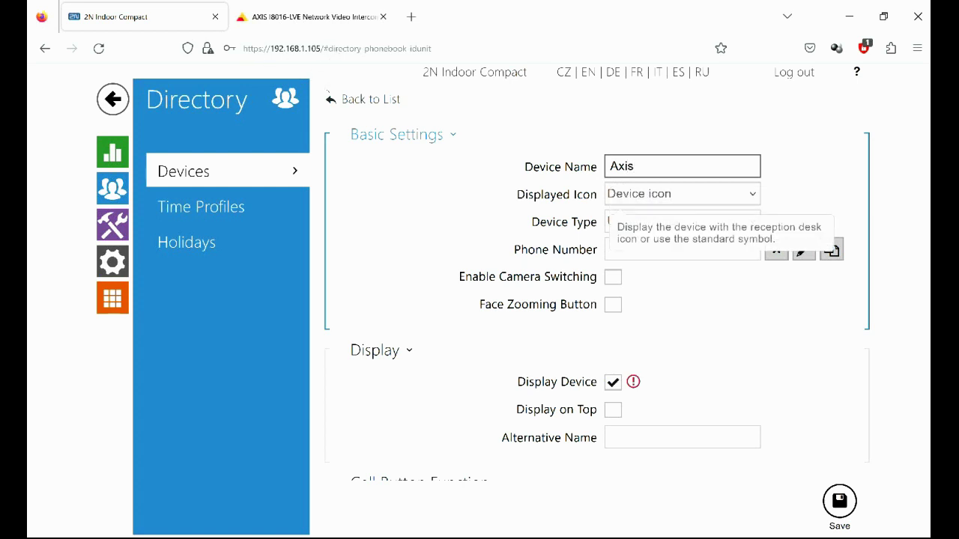
Set the device type to Axis Door Station.
click(674, 222)
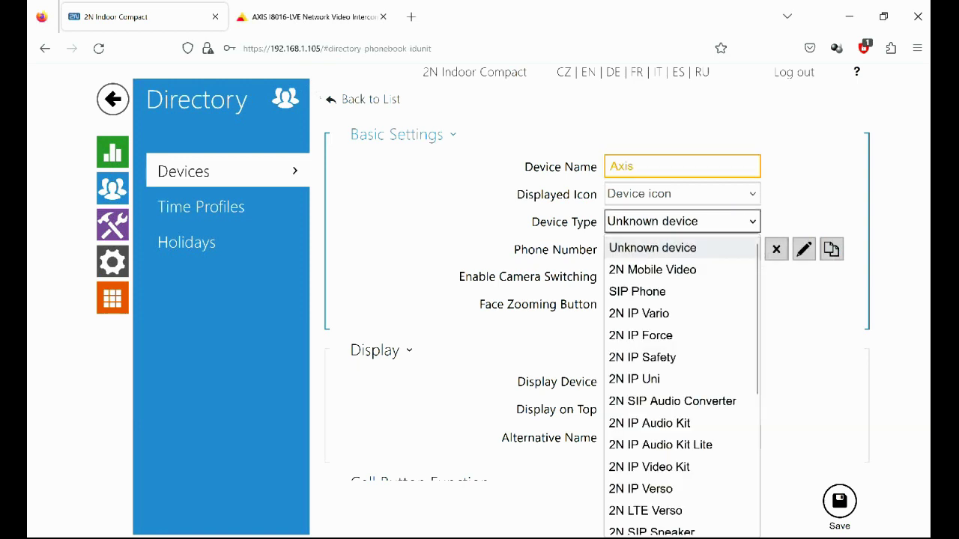
scroll(680, 382, down, 2)
scroll(680, 382, down, 2)
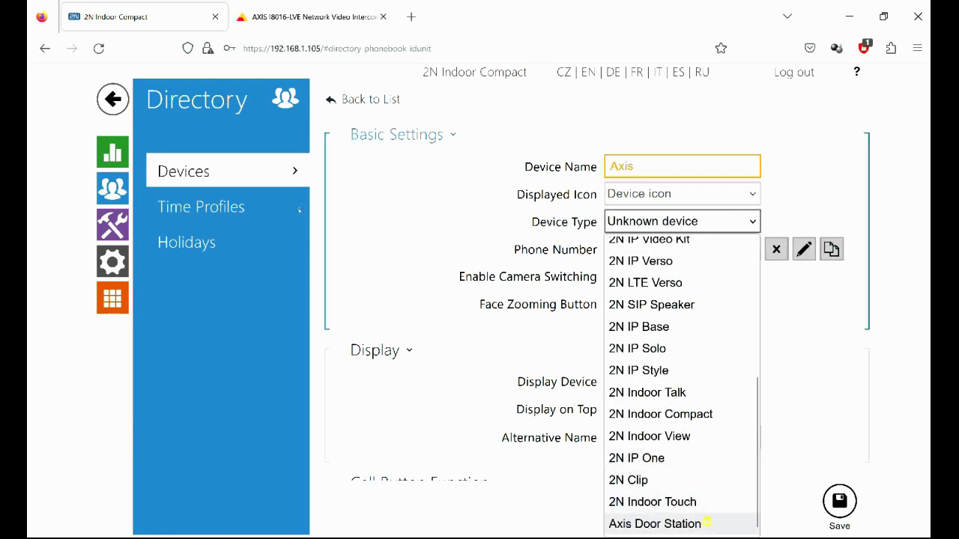
click(706, 522)
Enter phone number sip:192.168.1.244, checking it against the Axis intercom's IP address.
click(660, 251)
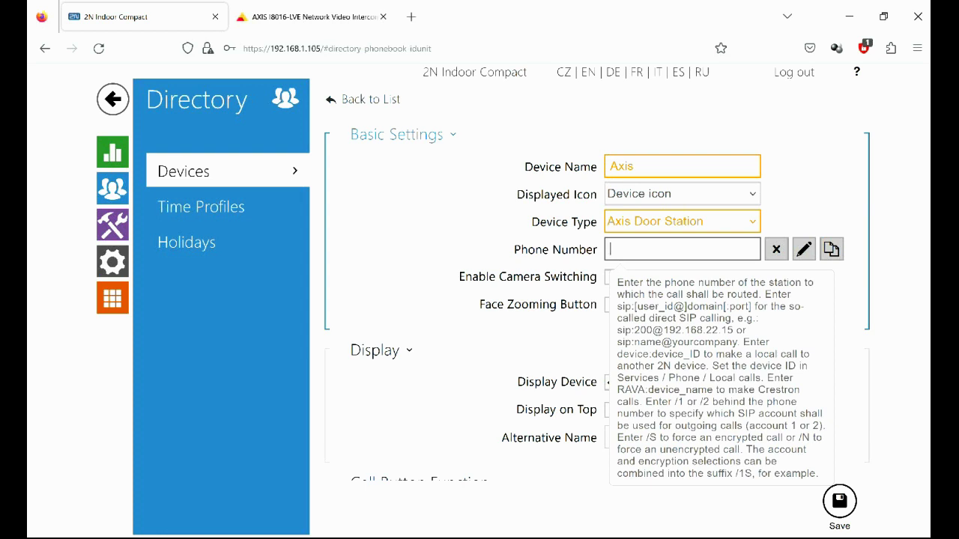
text(sip:192.)
text(168.)
text(1.244)
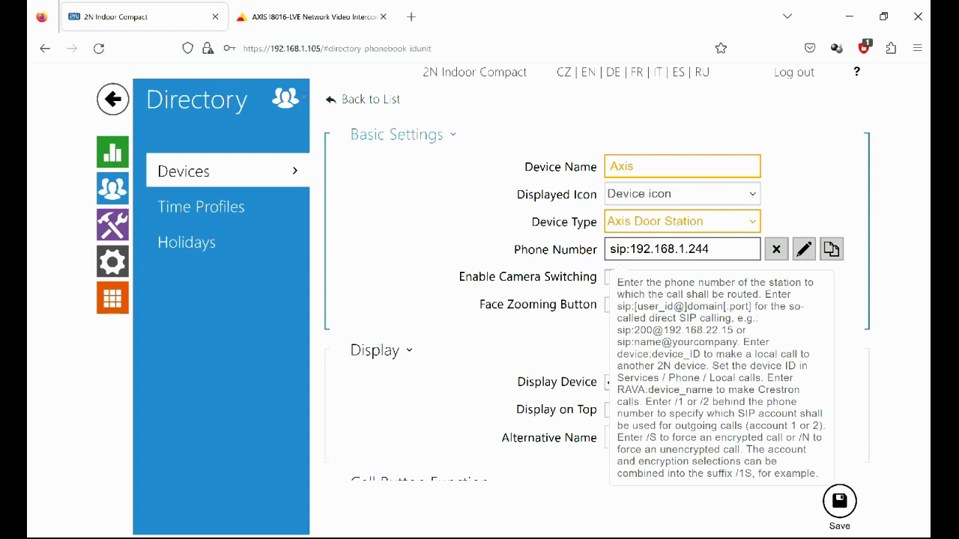
key(Tab)
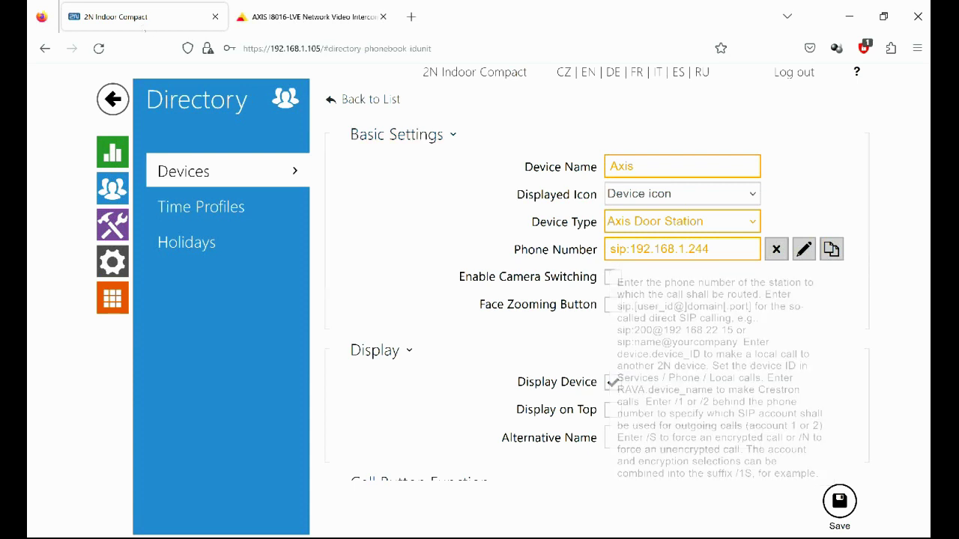
click(311, 16)
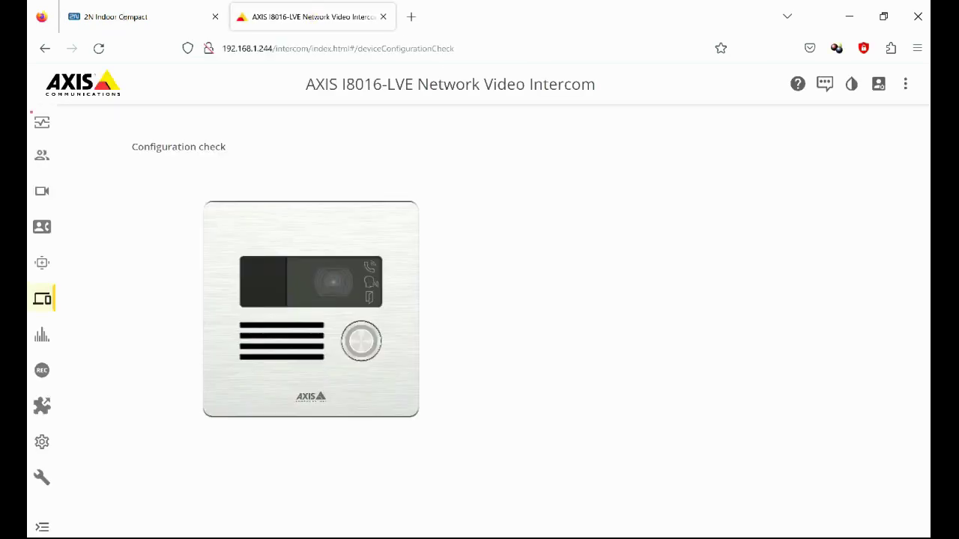
drag(274, 48, 191, 110)
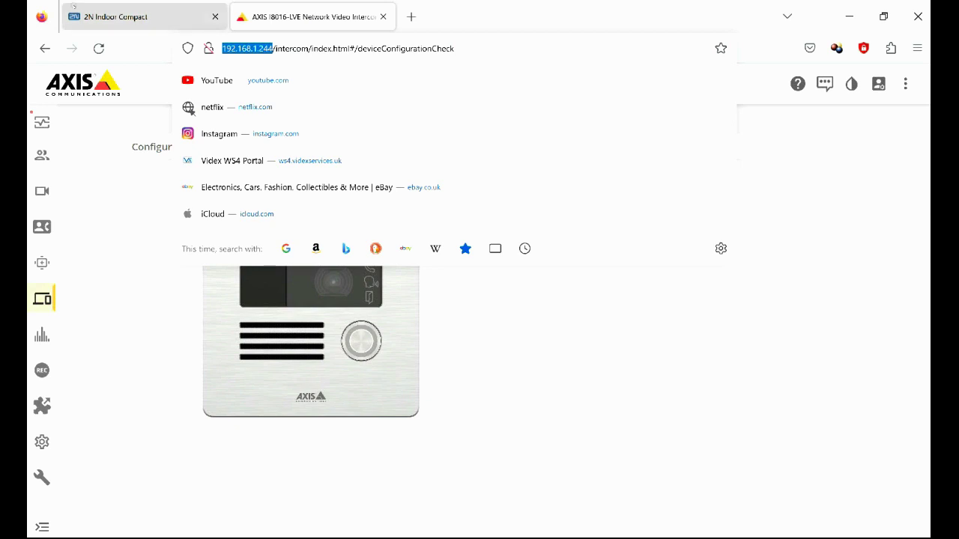
click(134, 17)
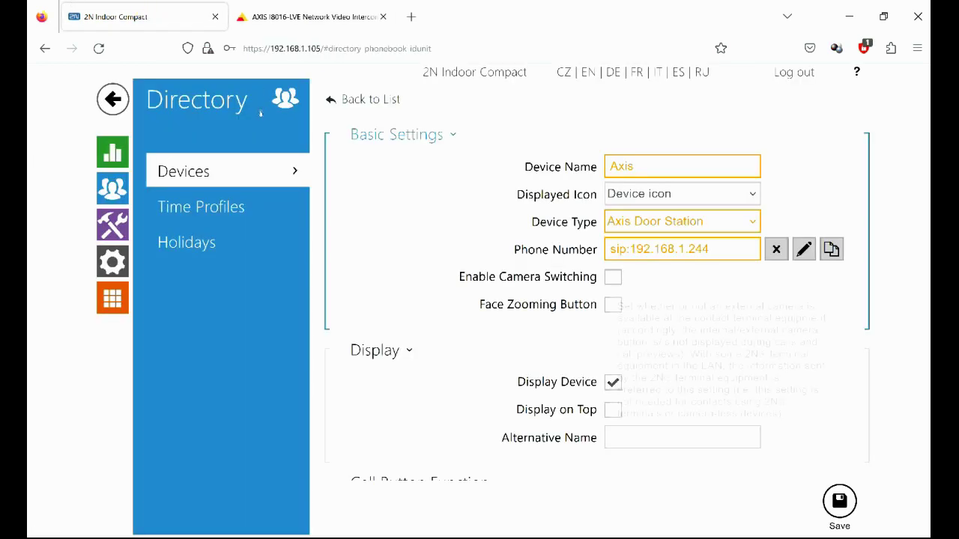
Enable camera switching and save the Axis directory entry.
click(613, 276)
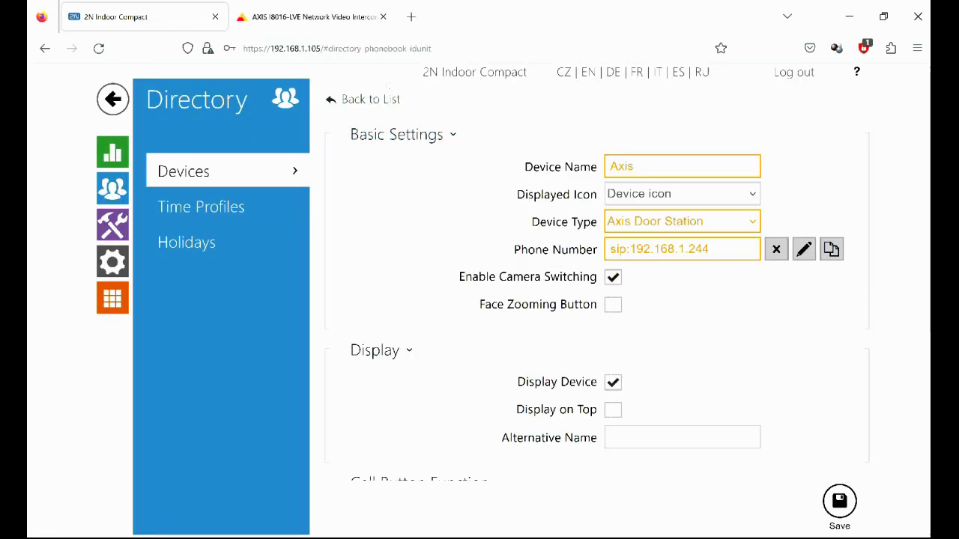
scroll(388, 85, down, 1)
scroll(388, 86, down, 2)
scroll(390, 112, up, 2)
scroll(390, 130, down, 2)
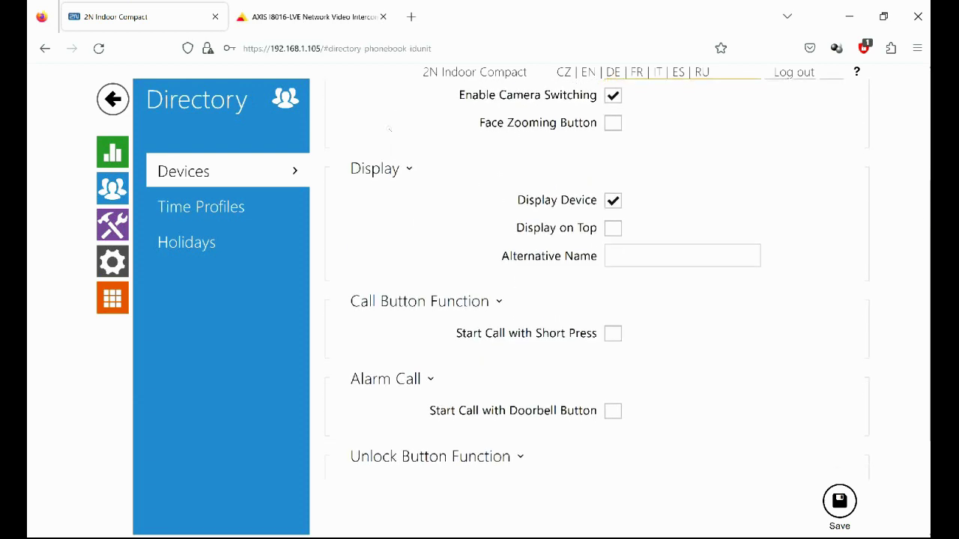
click(839, 502)
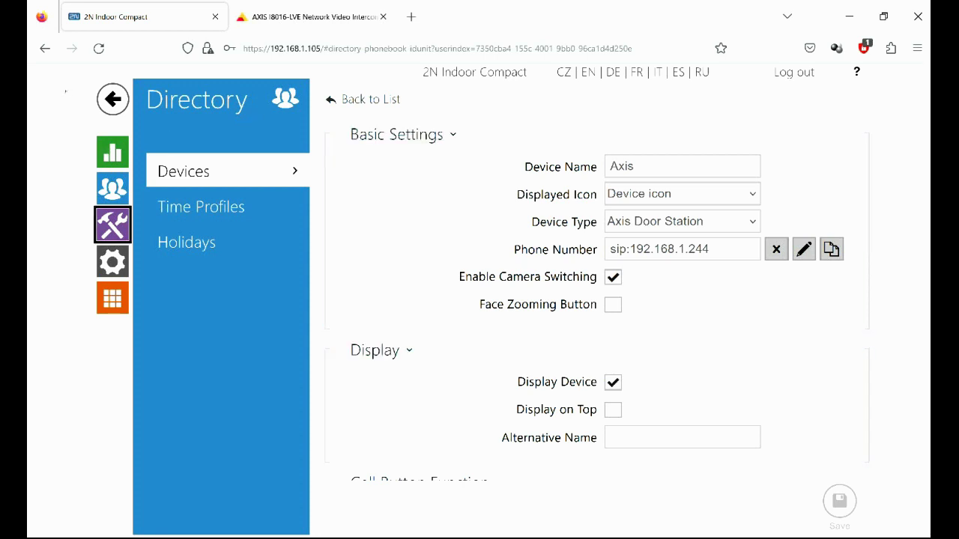
In Services > Unlocking, turn off Hang Up after Door Unlocking and save.
click(112, 225)
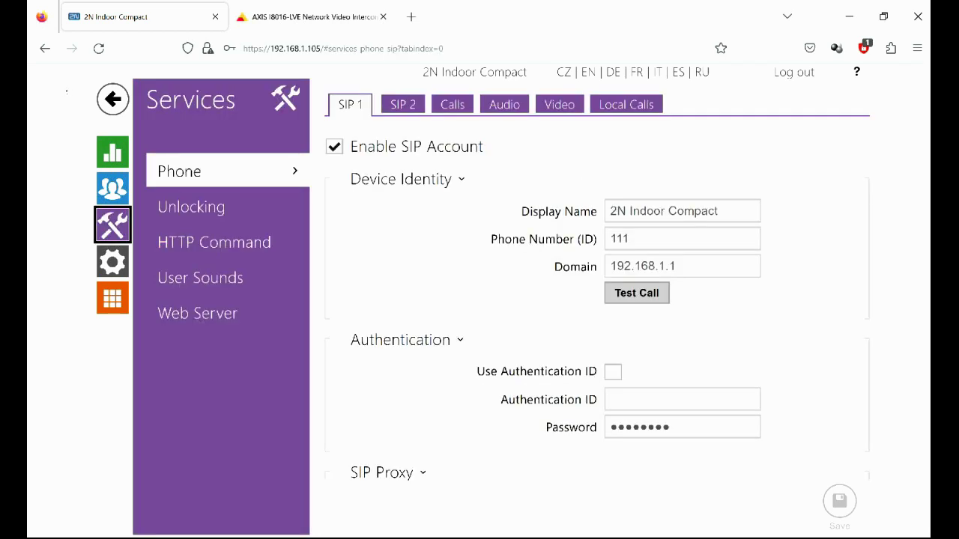
click(191, 206)
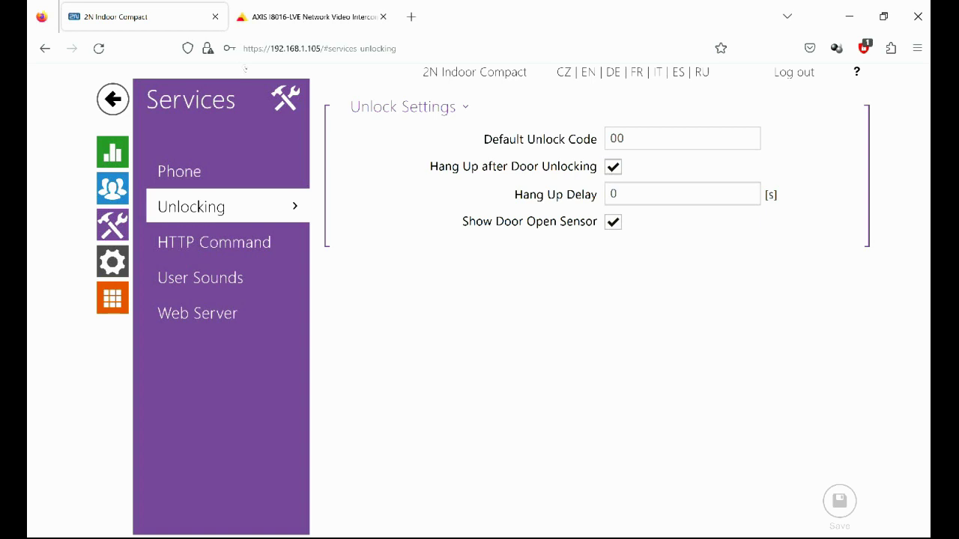
click(252, 122)
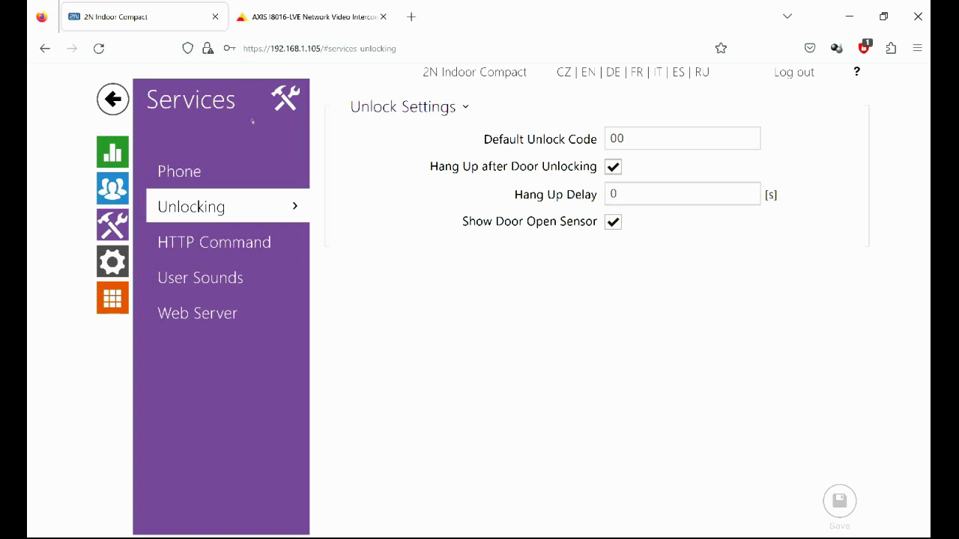
key(Tab)
key(space)
key(Tab)
key(Tab)
key(Tab)
key(Return)
Re-enable Hang Up after Door Unlocking and save again.
key(Tab)
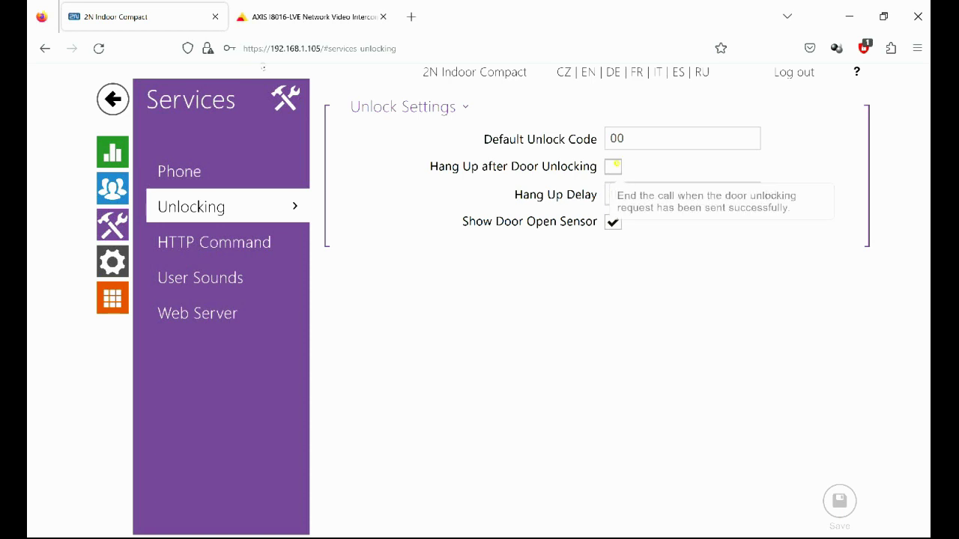
key(space)
key(Tab)
key(Tab)
key(Tab)
key(Return)
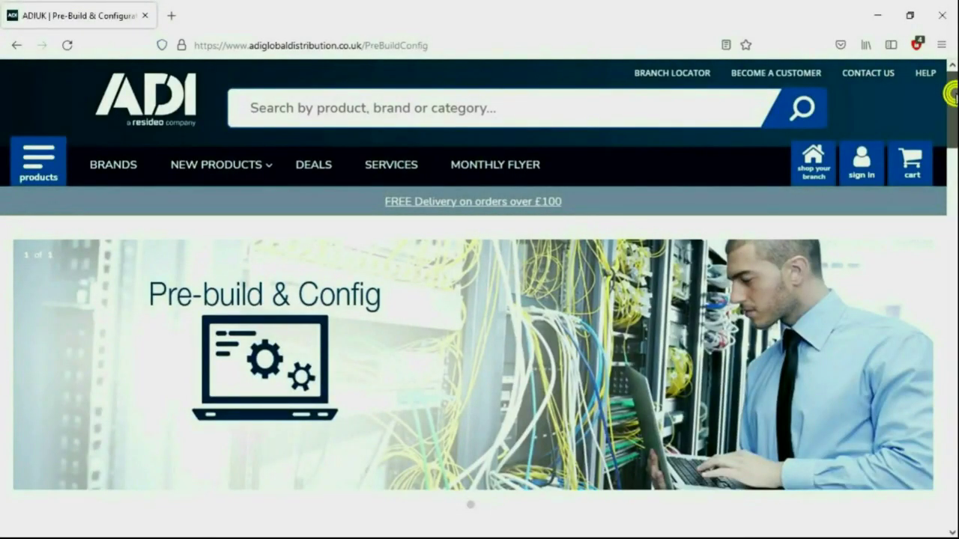
Scroll the ADI Pre-Build page past the Bronze/Silver/Gold comparison to the contact banner.
scroll(954, 94, down, 4)
scroll(479, 322, down, 2)
scroll(479, 323, down, 2)
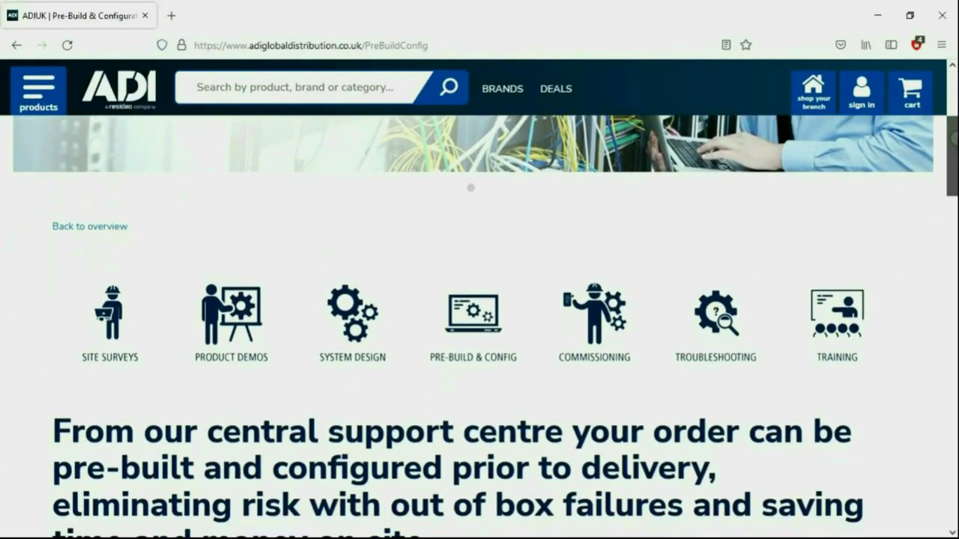
scroll(480, 322, down, 2)
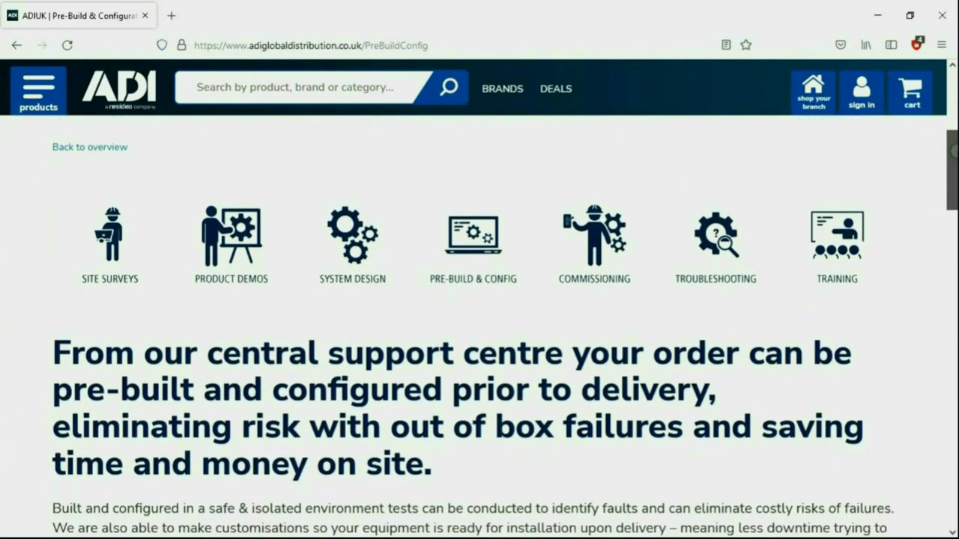
scroll(479, 330, down, 1)
scroll(480, 330, down, 1)
scroll(479, 330, down, 1)
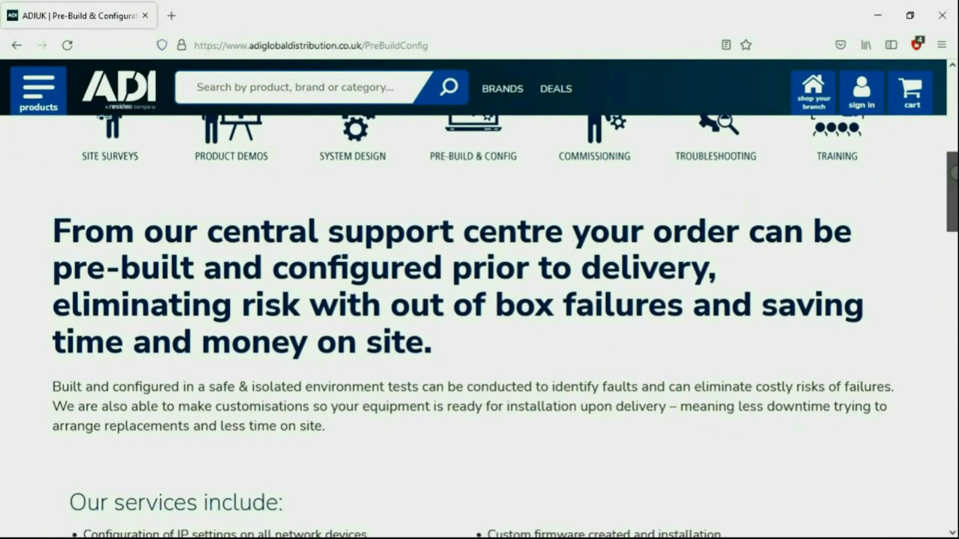
scroll(479, 322, down, 4)
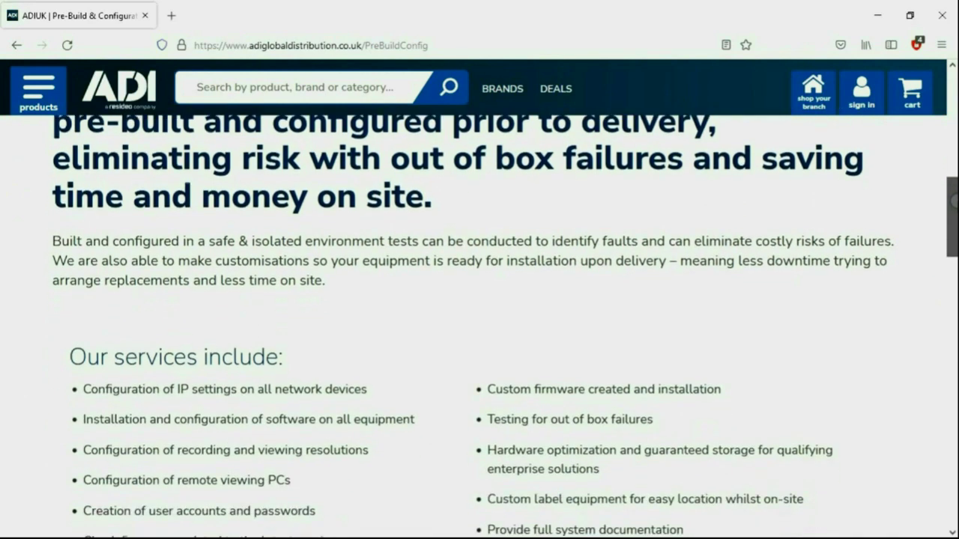
scroll(479, 322, down, 3)
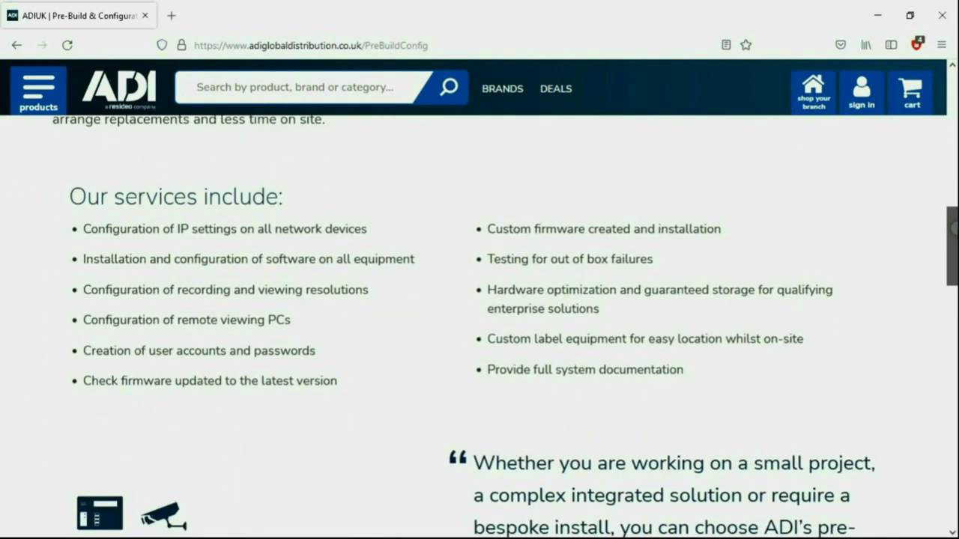
scroll(480, 329, down, 1)
scroll(479, 329, down, 4)
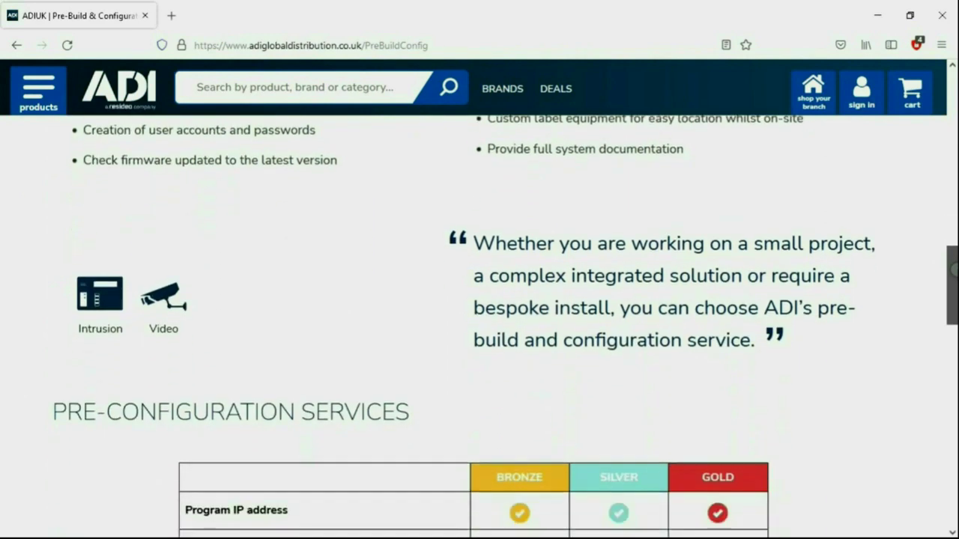
scroll(479, 329, down, 2)
scroll(479, 329, down, 1)
scroll(479, 330, down, 4)
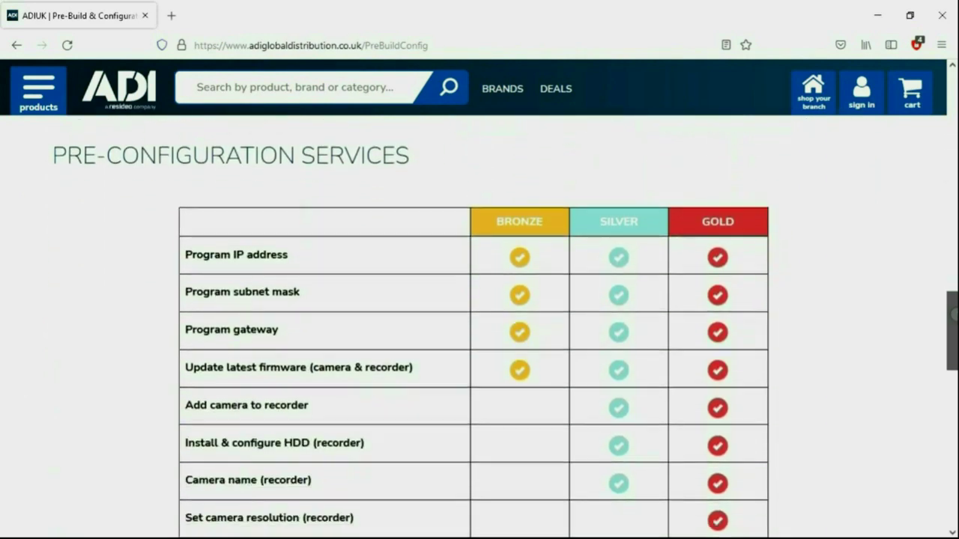
scroll(480, 329, down, 2)
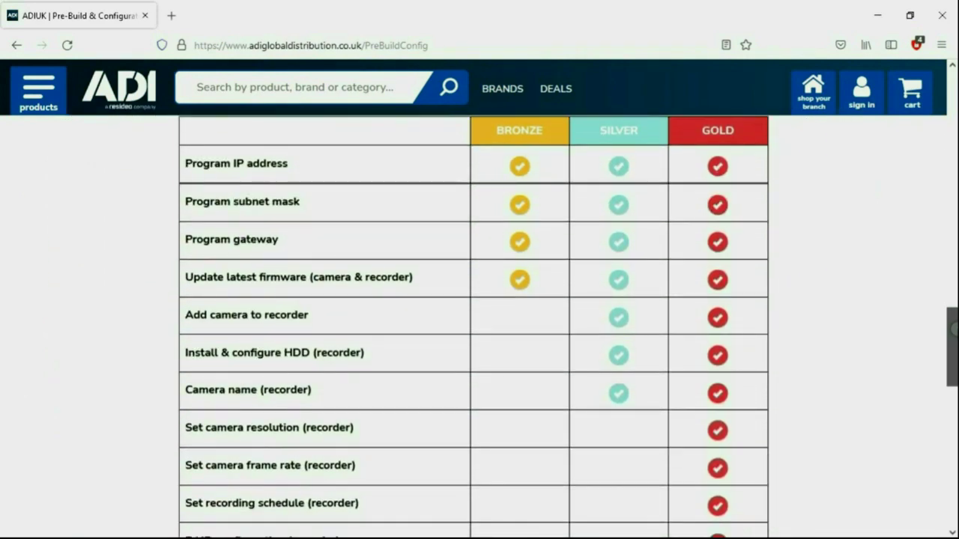
scroll(480, 329, down, 2)
scroll(479, 329, down, 2)
scroll(479, 329, down, 1)
scroll(479, 329, down, 2)
scroll(479, 330, down, 2)
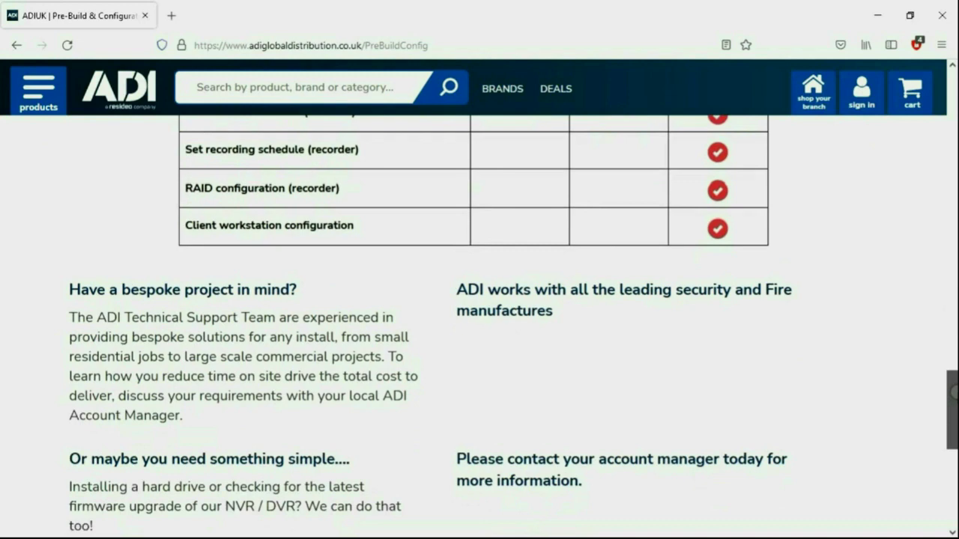
scroll(480, 330, down, 1)
scroll(479, 329, down, 2)
scroll(479, 330, down, 1)
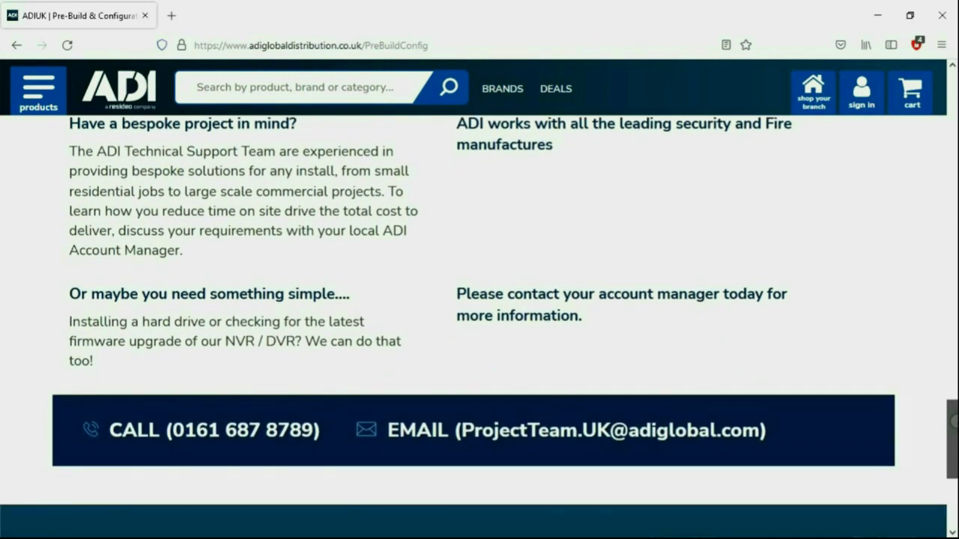